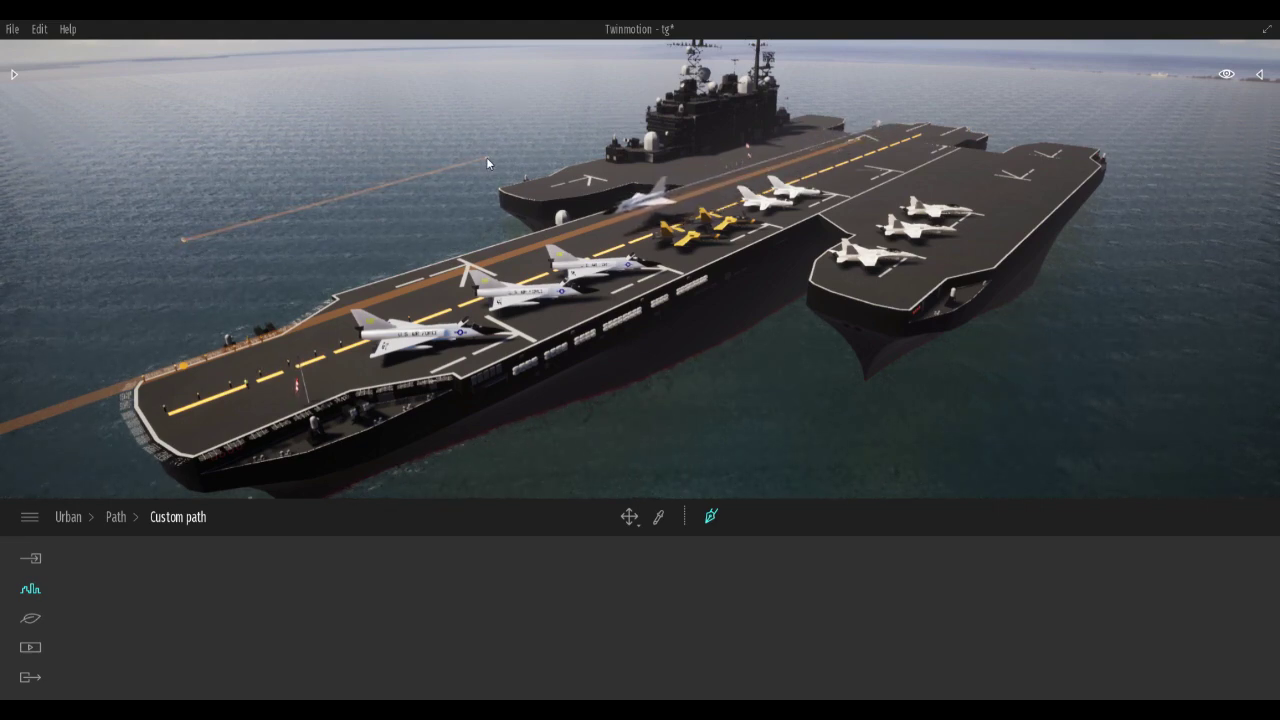
- Finish the custom path over the water and replace its default box with the F-106A_3.skp aircraft from the airplane f16 user library folder
left_click(441, 285)
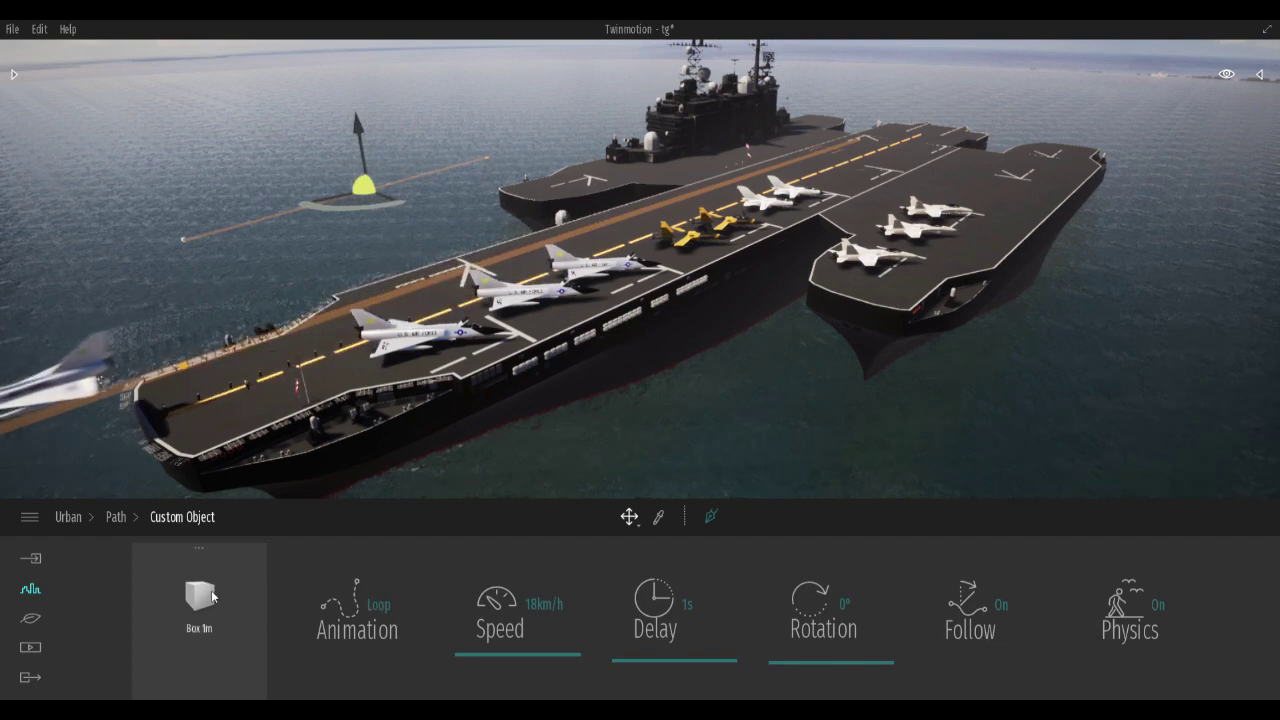
left_click(15, 75)
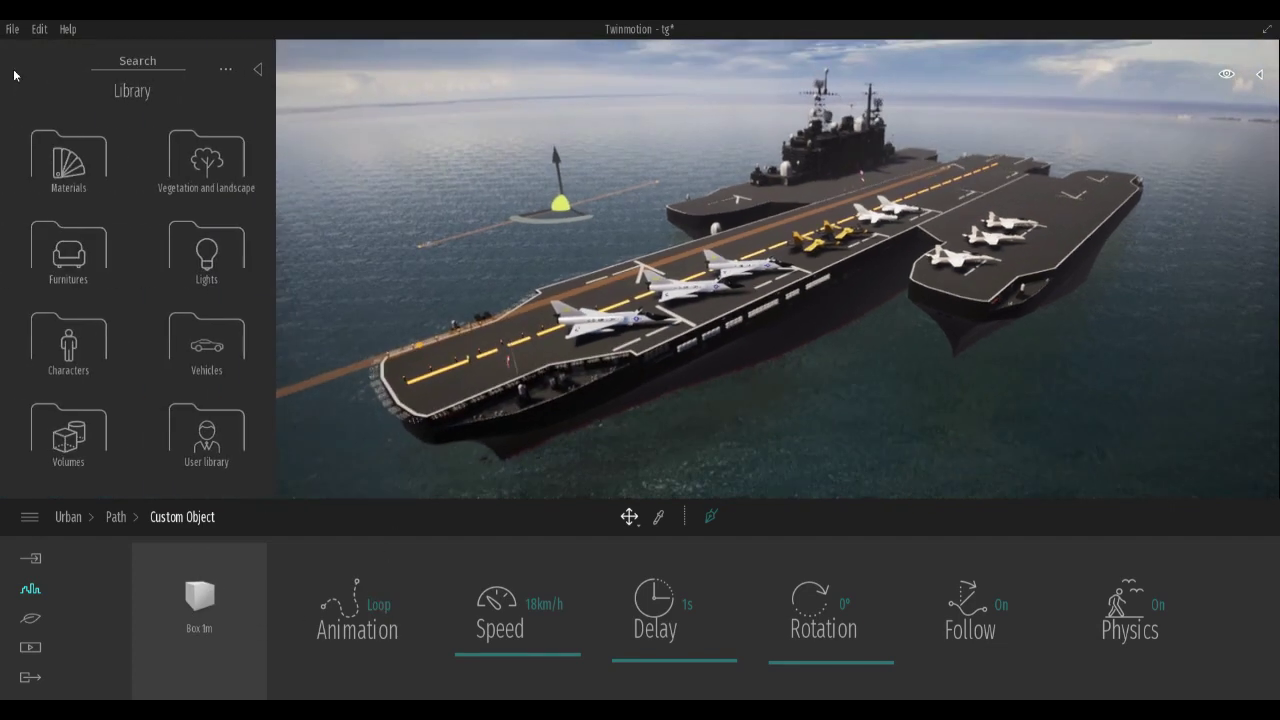
left_click(203, 432)
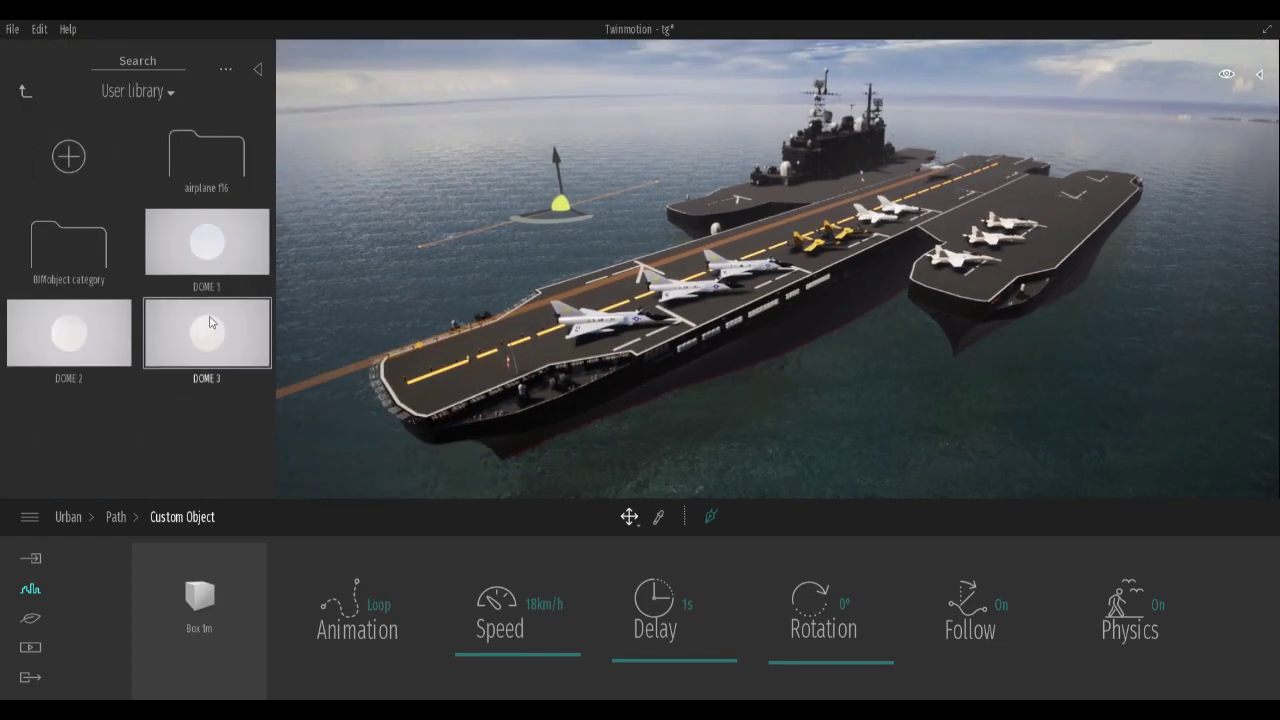
double_click(216, 165)
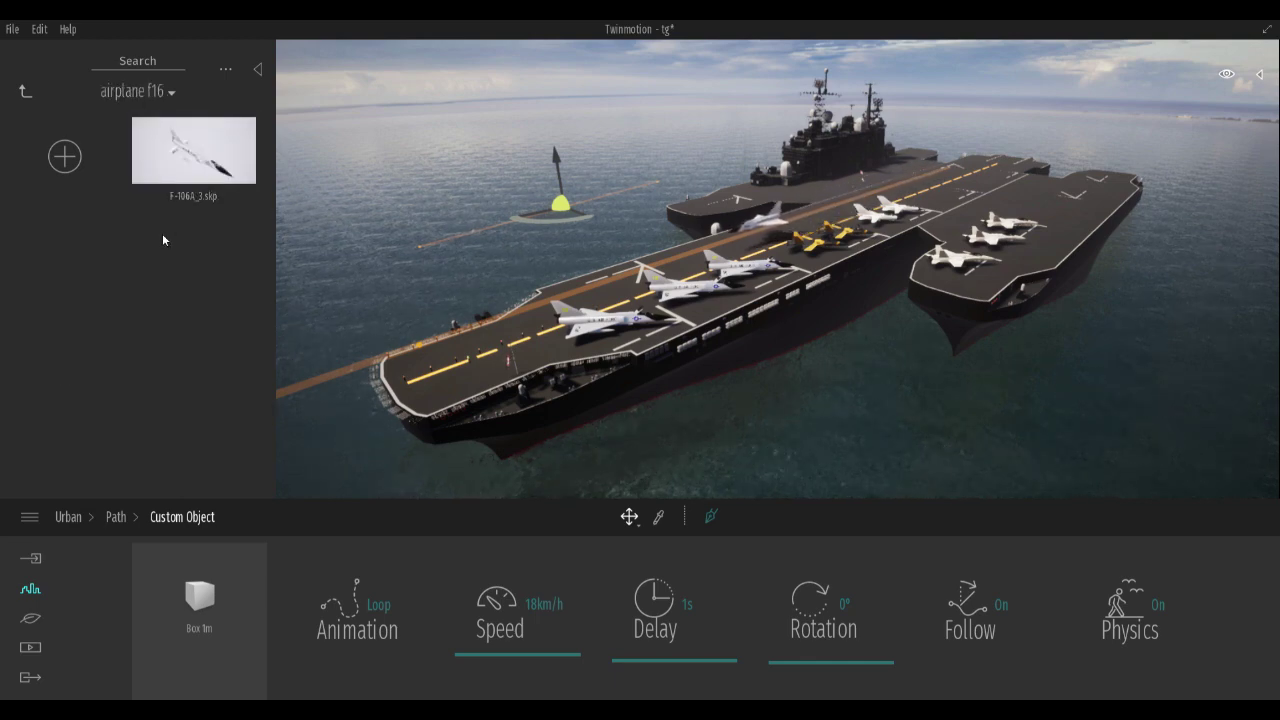
left_click_drag(194, 150, 209, 603)
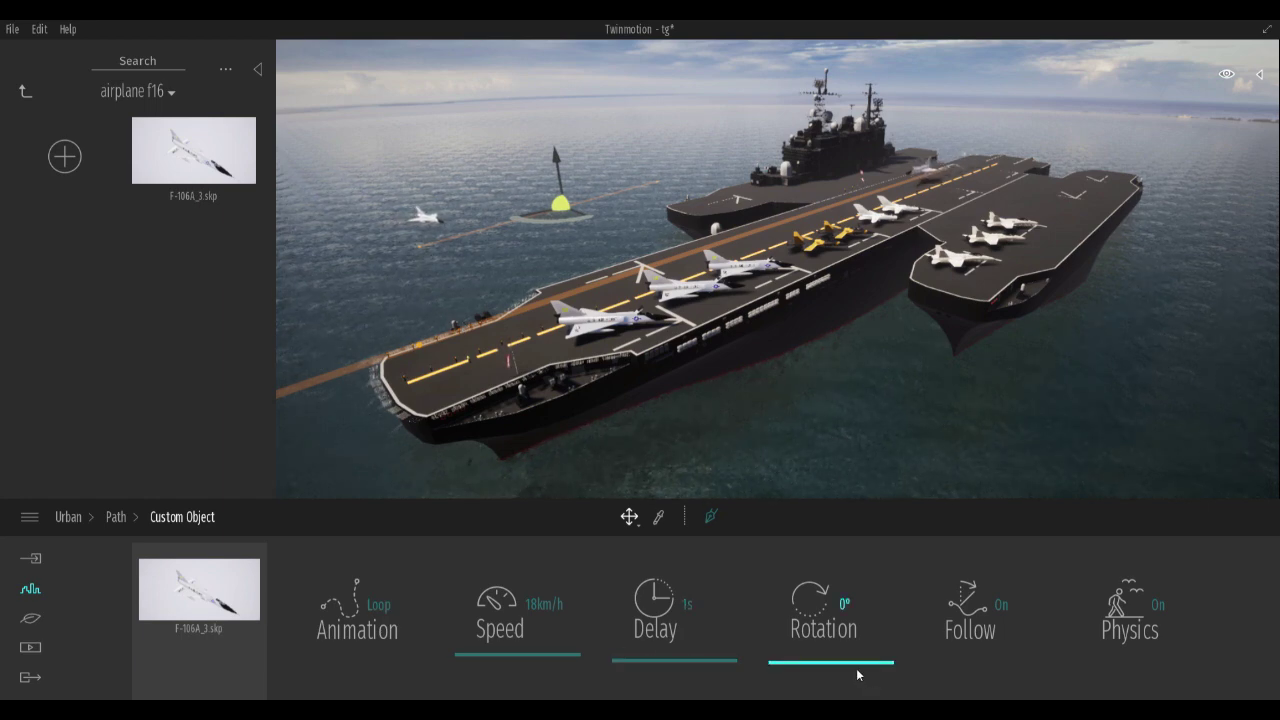
- Try a speed of 156 km/h and a rotation of 90° for the aircraft on the custom path
left_click_drag(851, 648, 846, 646)
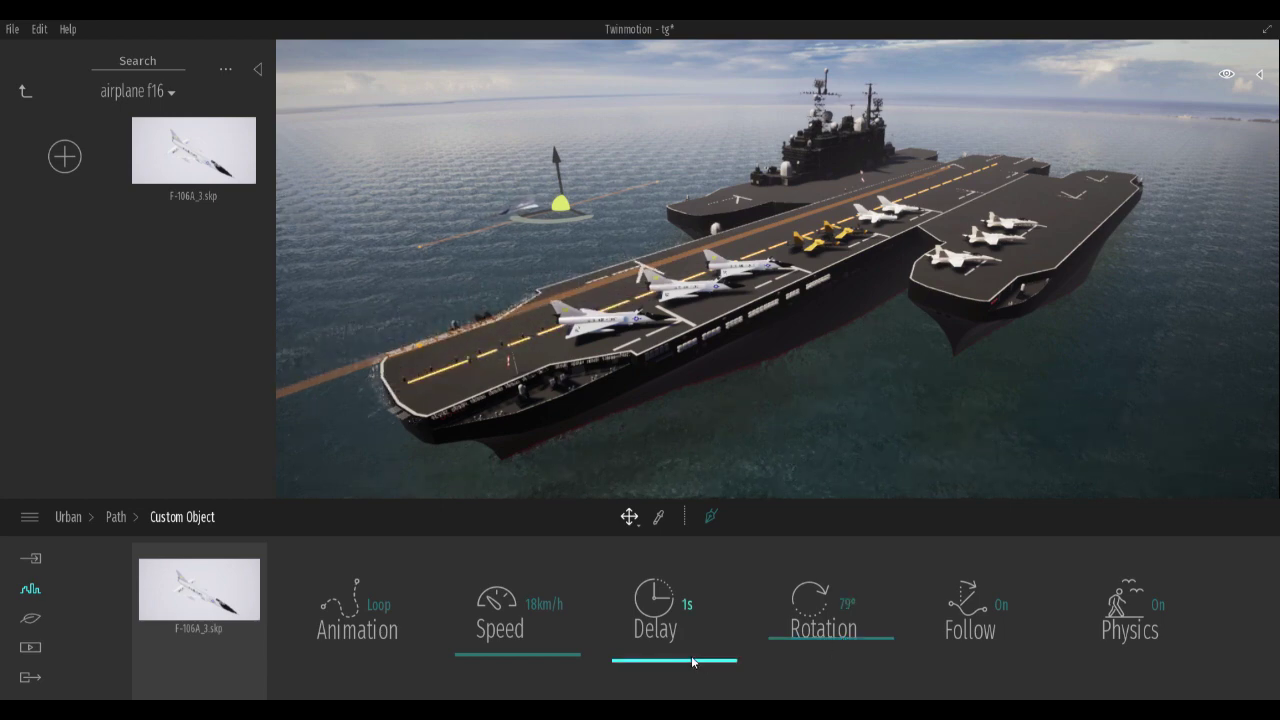
left_click_drag(527, 607, 517, 680)
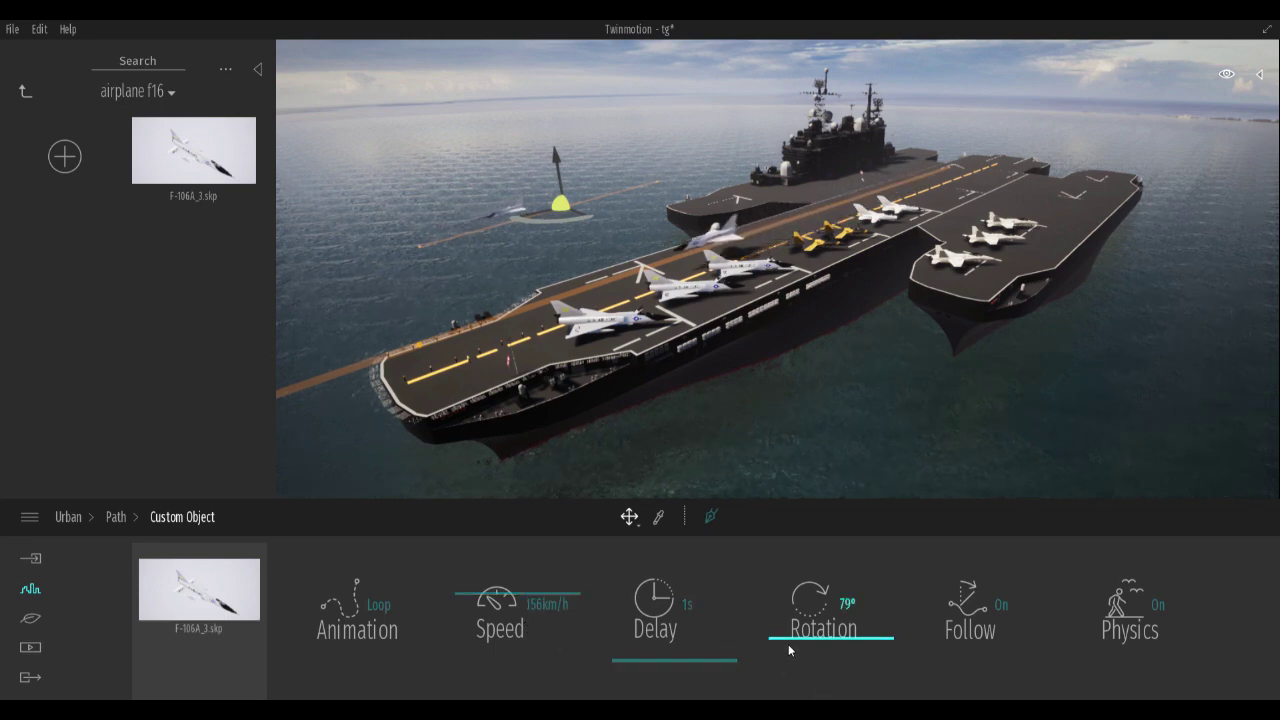
left_click_drag(790, 646, 798, 607)
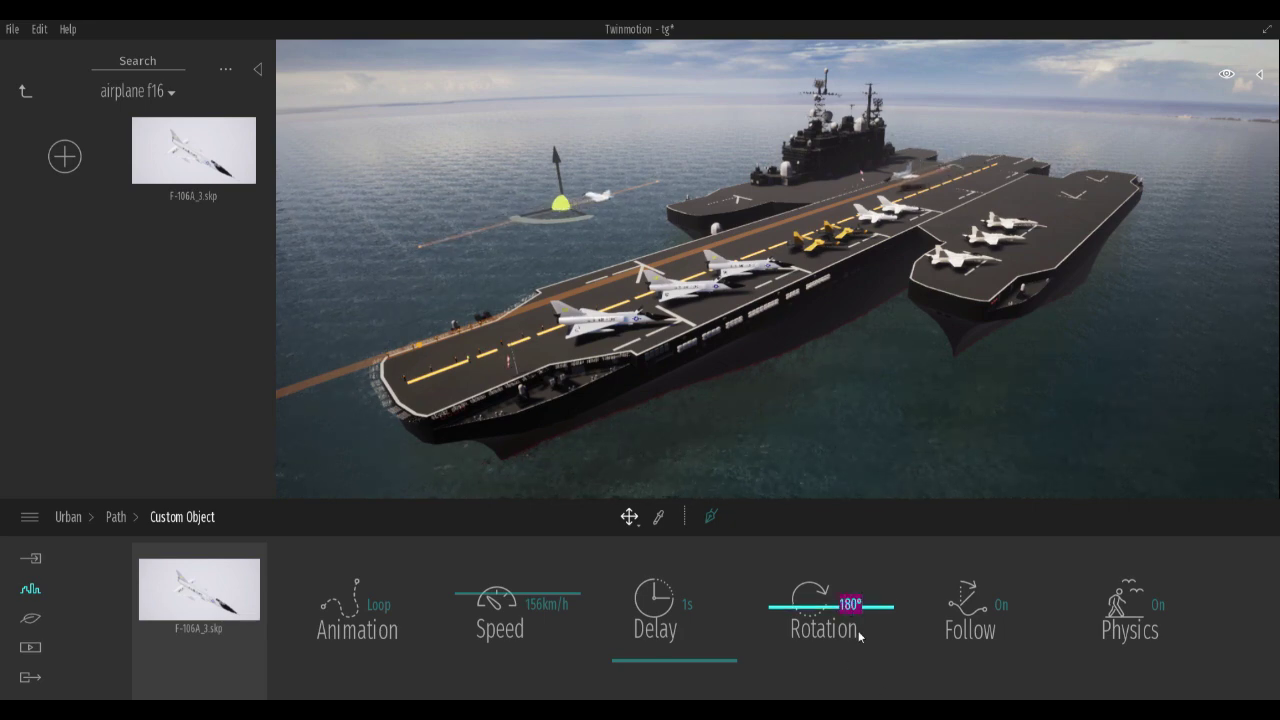
left_click_drag(856, 630, 849, 654)
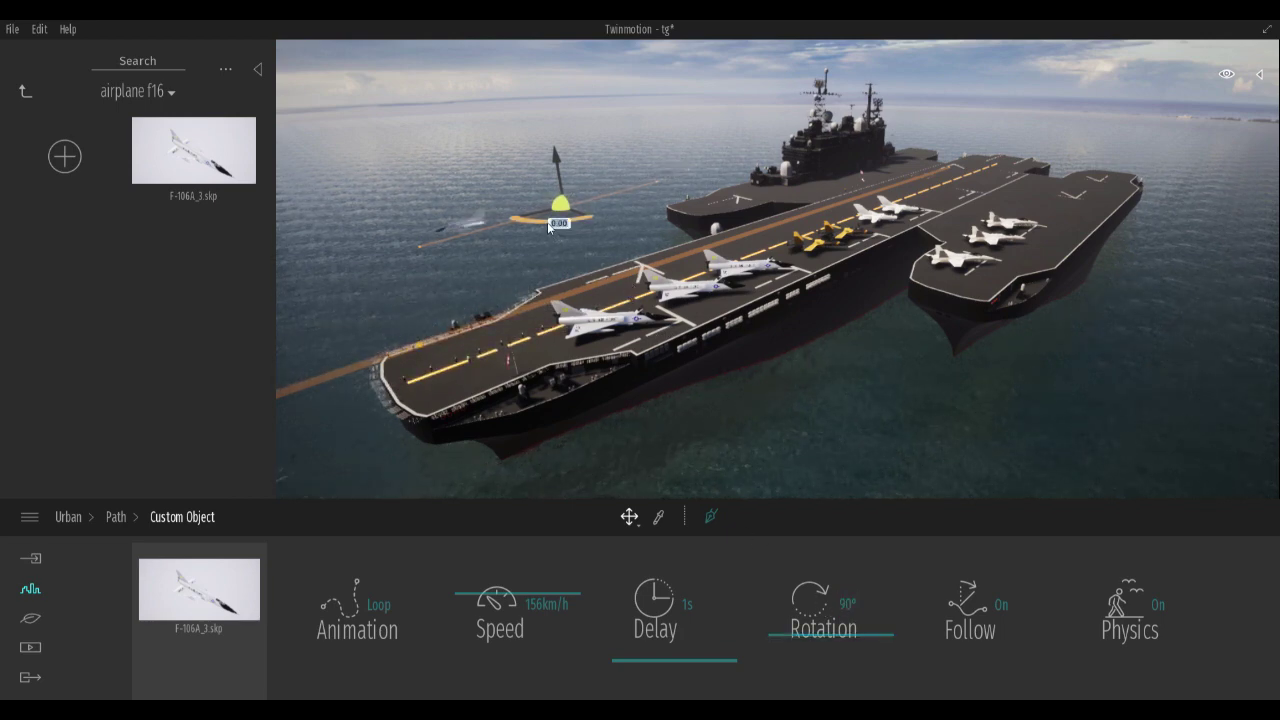
- Rotate the custom path over the water by about 15° around its vertical axis
mouse_move(547, 222)
left_mouse_down()
mouse_move(552, 178)
mouse_move(566, 177)
mouse_move(512, 208)
mouse_move(540, 222)
left_mouse_up()
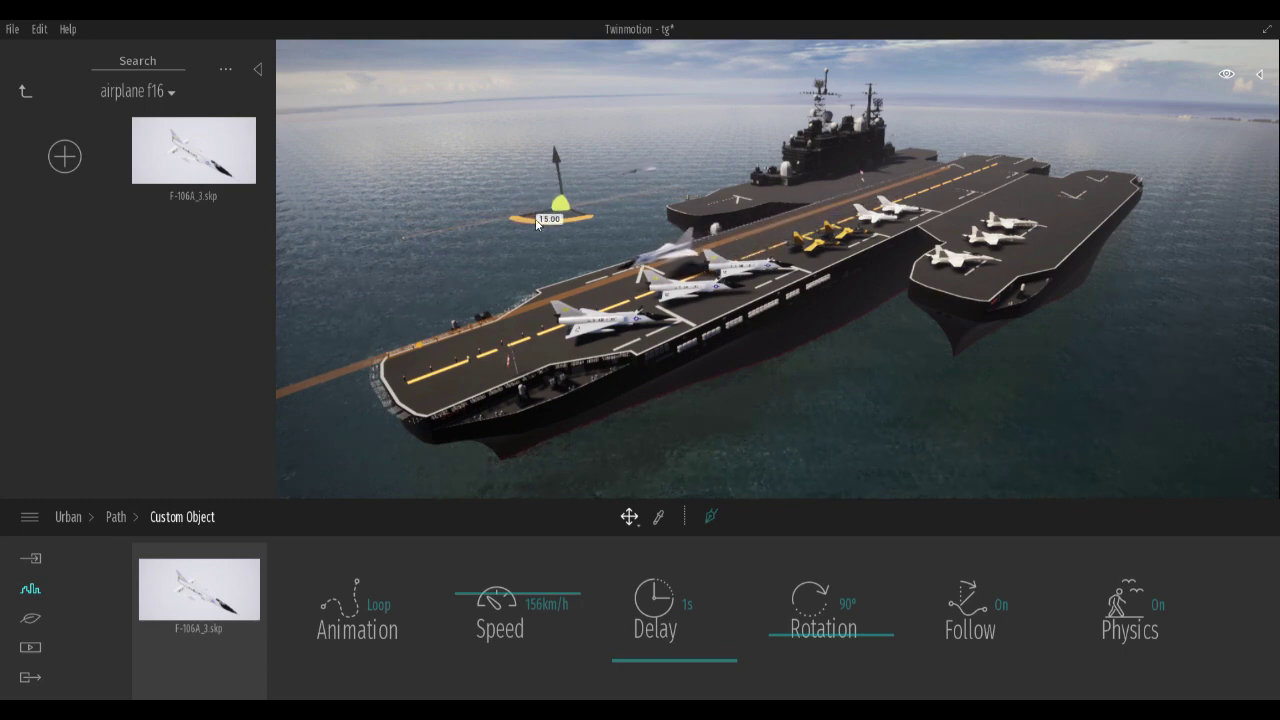
left_click_drag(633, 187, 634, 189)
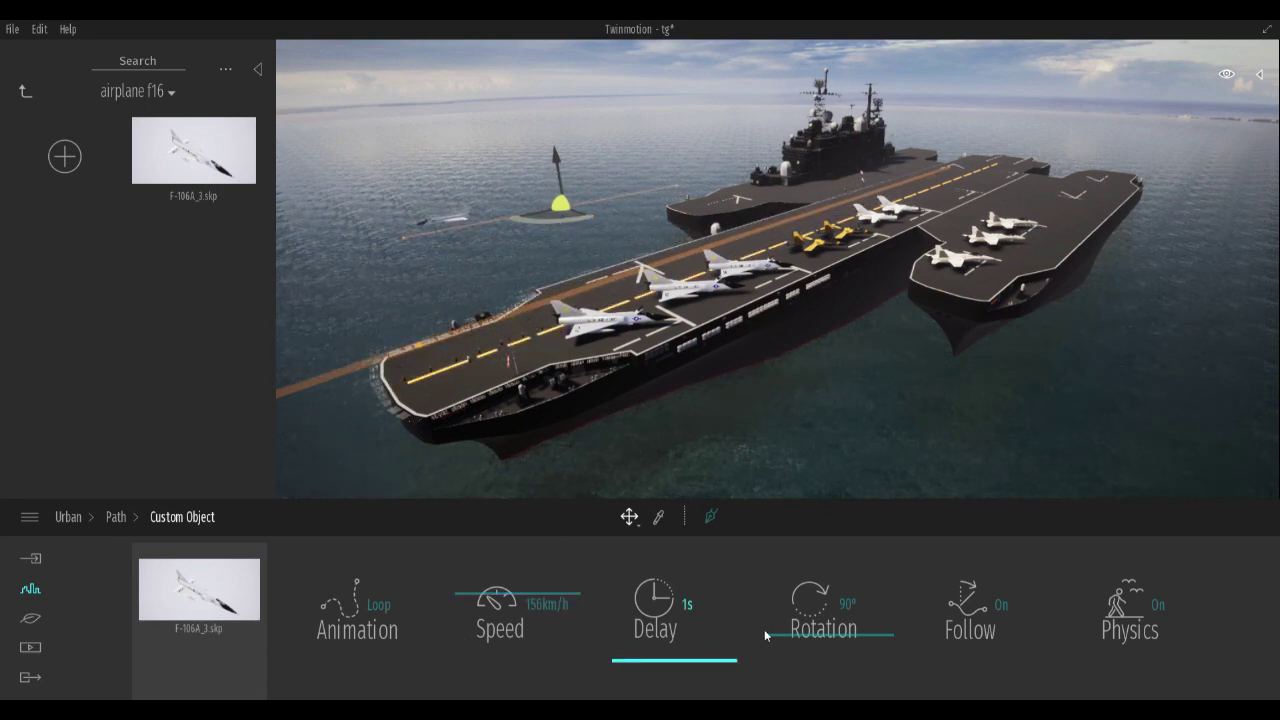
- Set the path aircraft's rotation to 270° and its speed to 161 km/h
left_click_drag(776, 636, 778, 610)
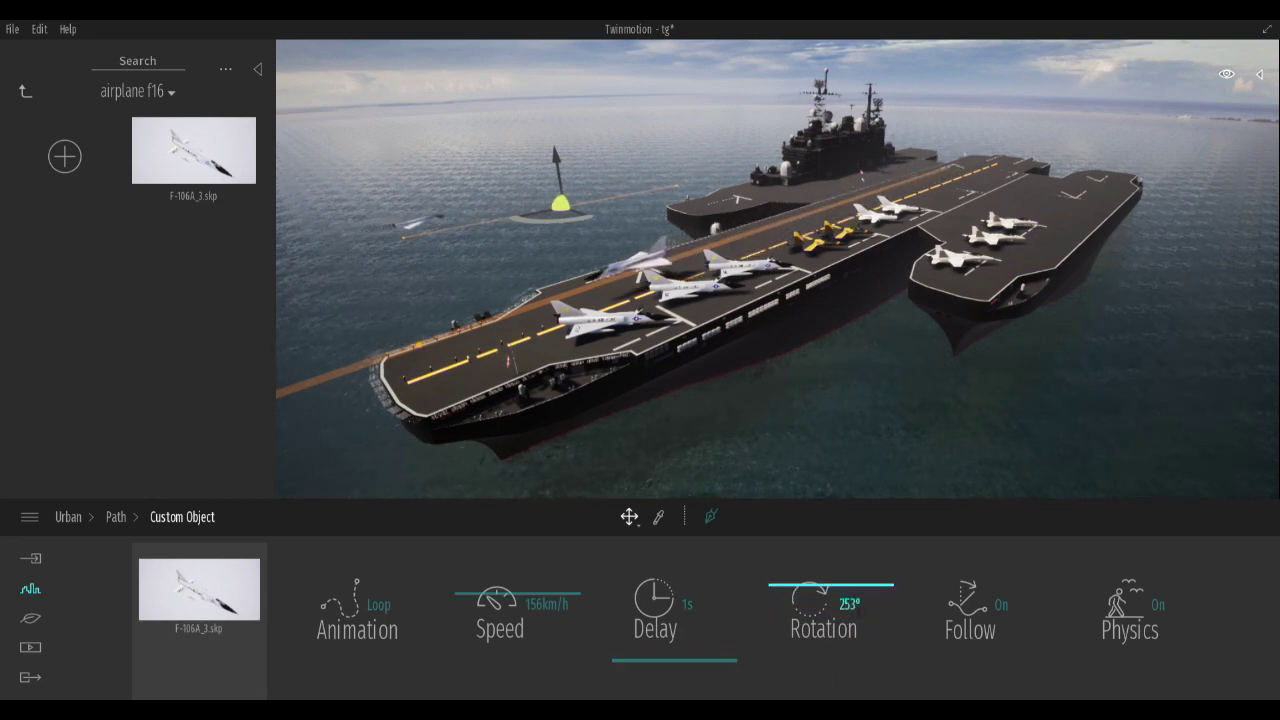
left_click(798, 627)
type("27")
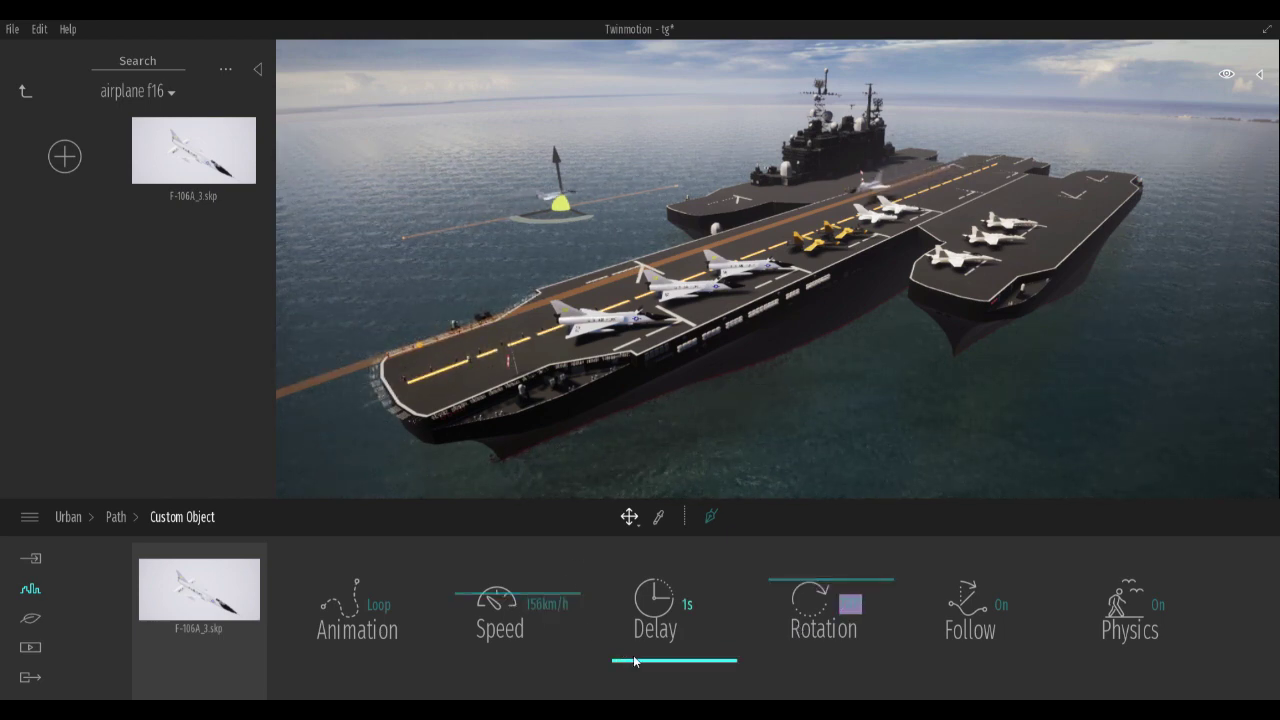
left_click_drag(492, 598, 495, 574)
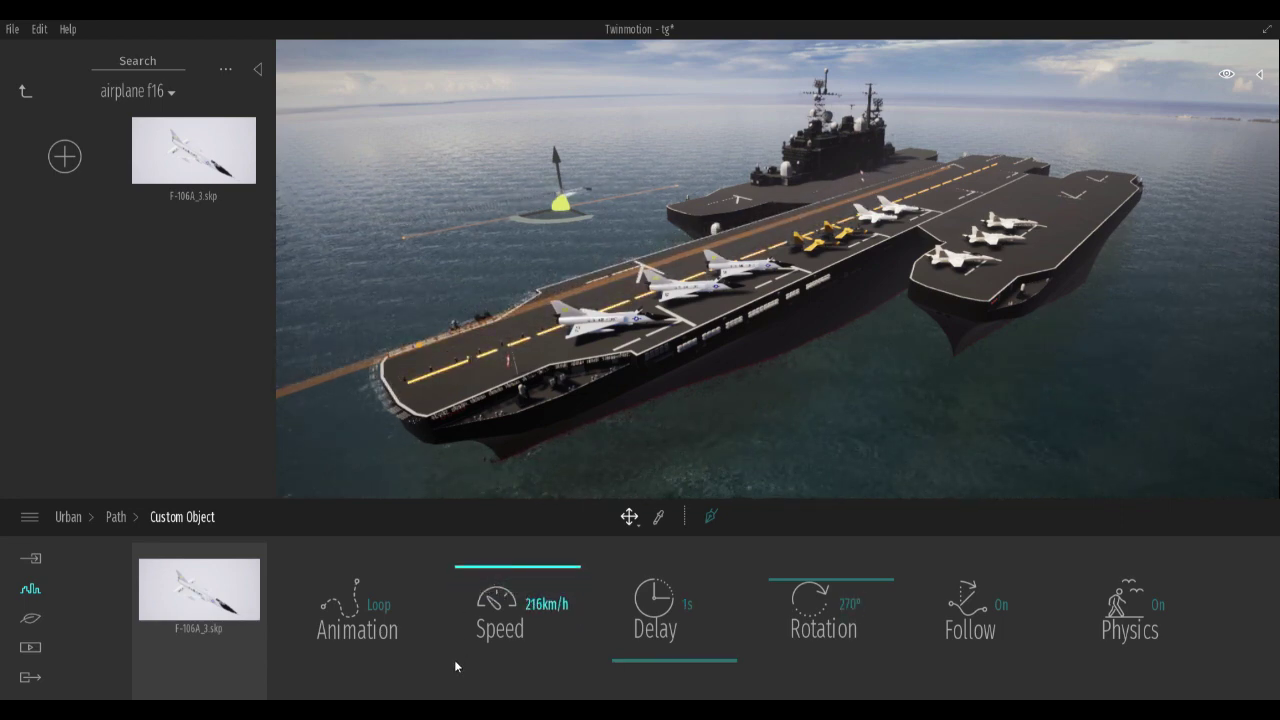
left_click_drag(476, 613, 480, 601)
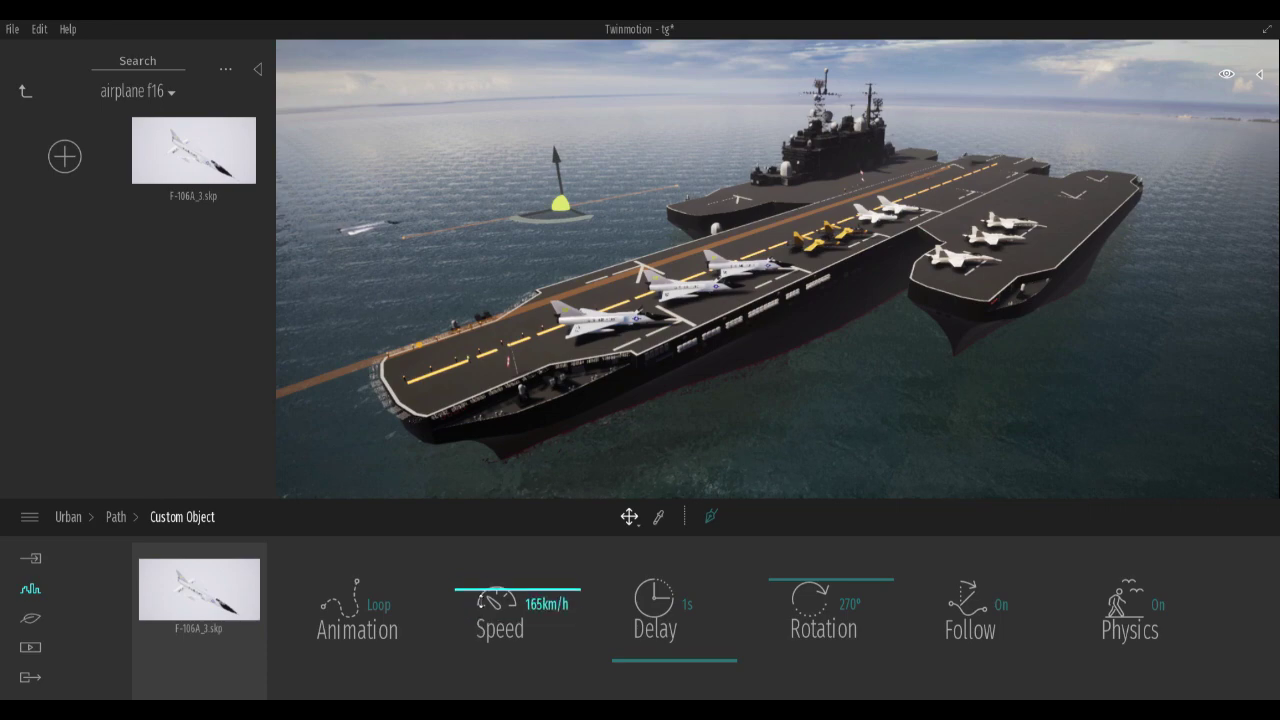
- Pick the material of the sky dome surrounding the aircraft carrier to show its properties
right_click_drag(723, 296, 750, 165)
key("a")
key("s")
right_click_drag(670, 200, 593, 438)
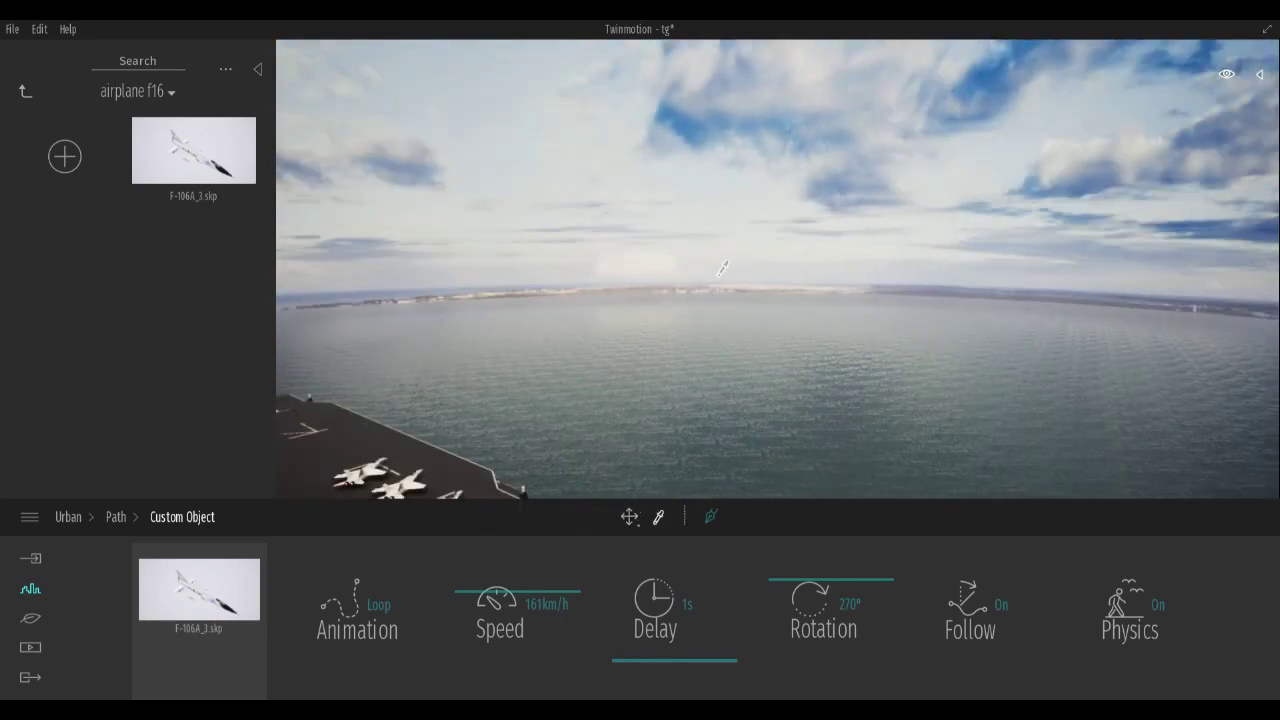
left_click(724, 171)
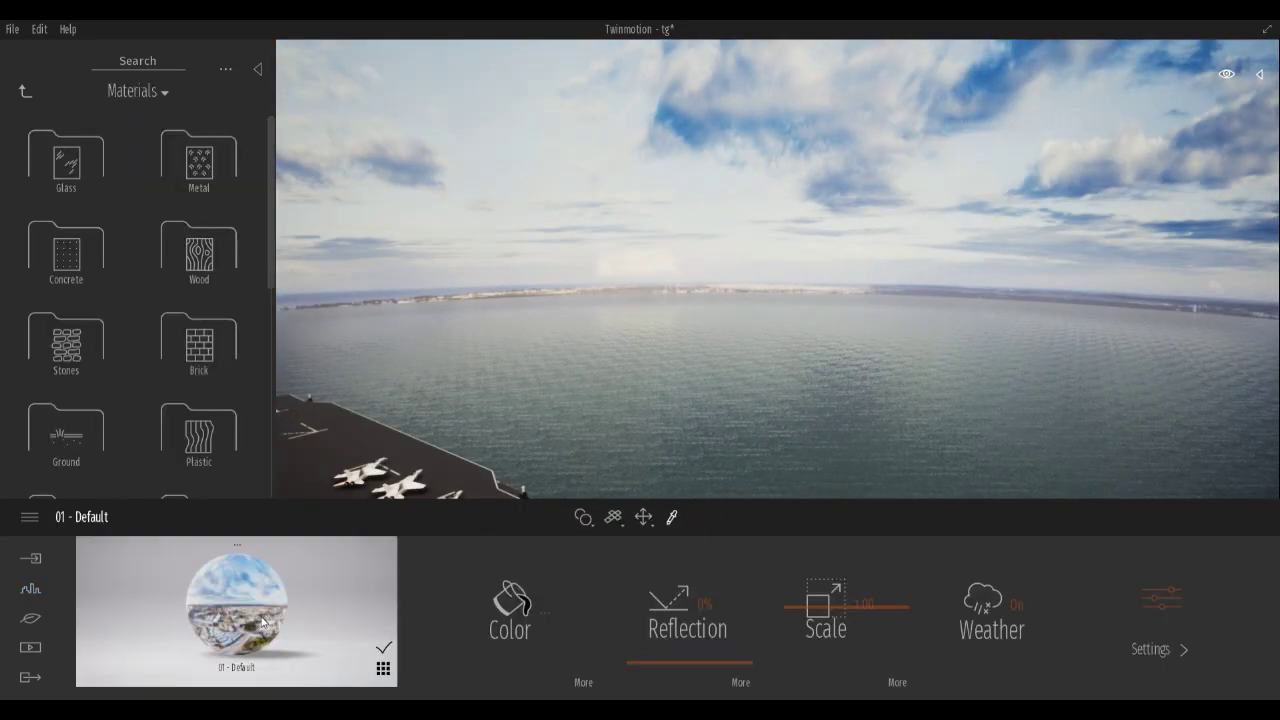
- Place the DOME 3 object from the user library on the dark water in front of the city skyline
left_click(26, 88)
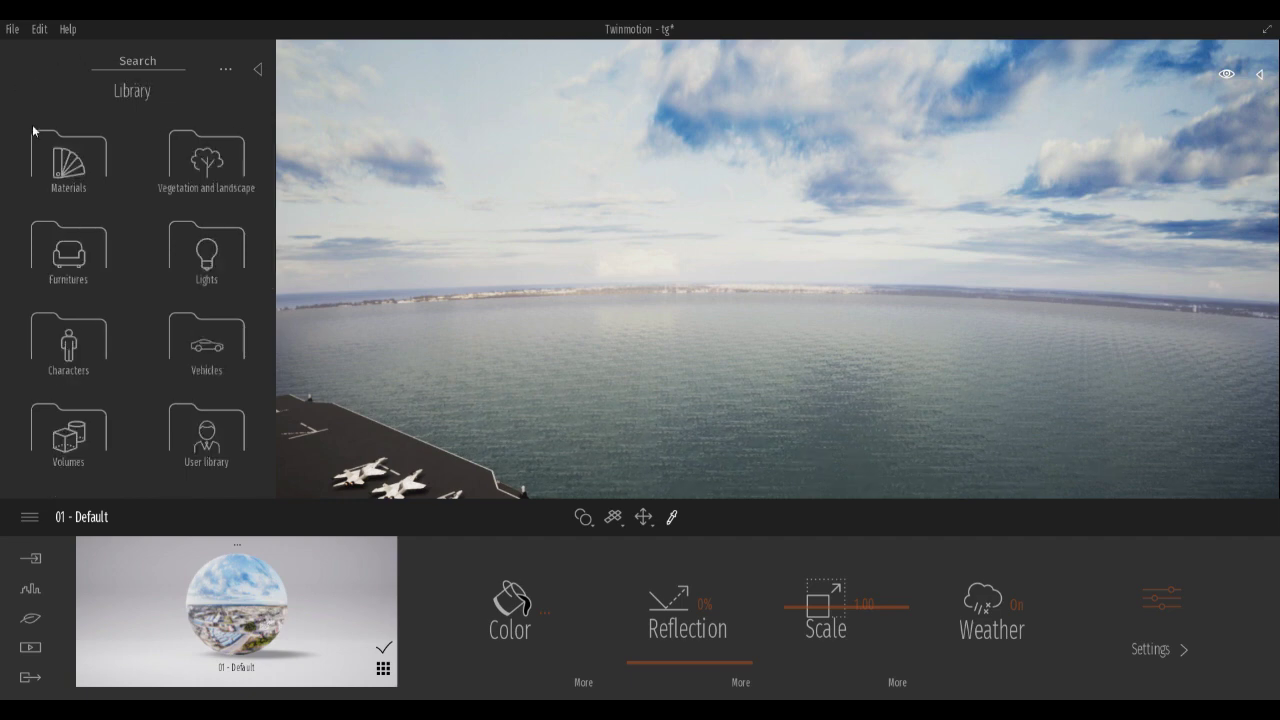
left_click(201, 455)
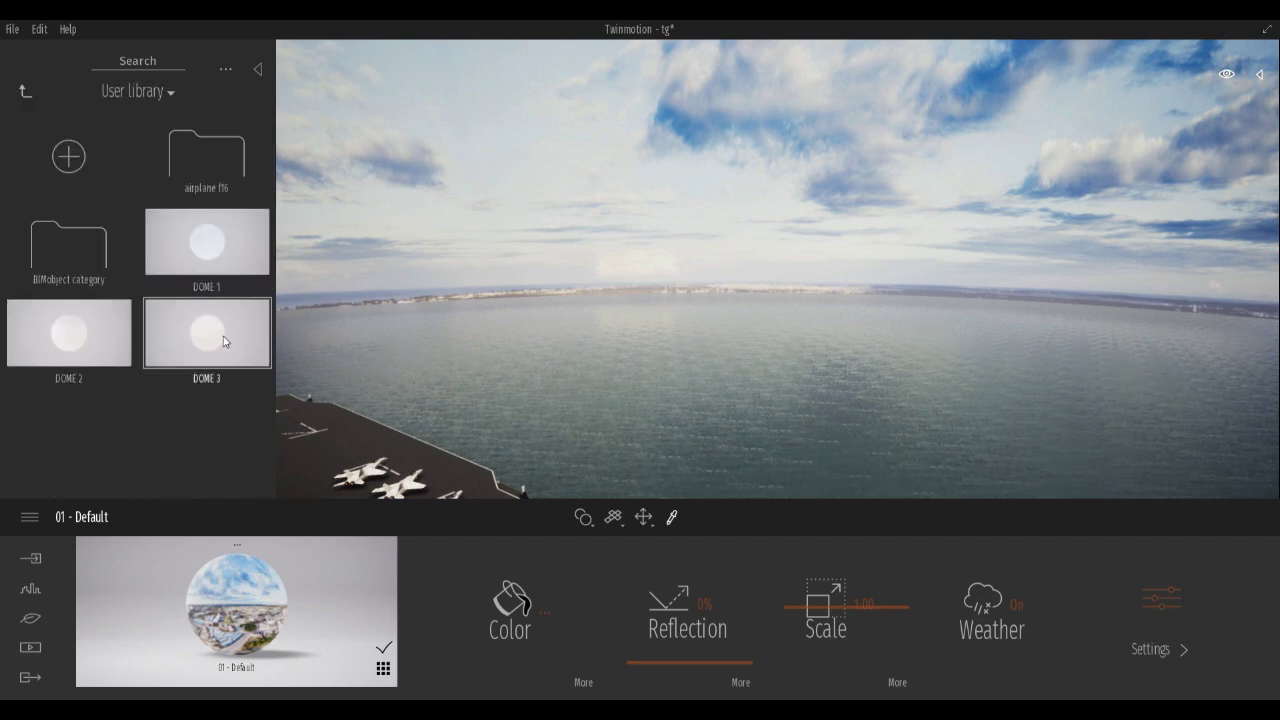
left_click(672, 521)
scroll(648, 377, "down", 5)
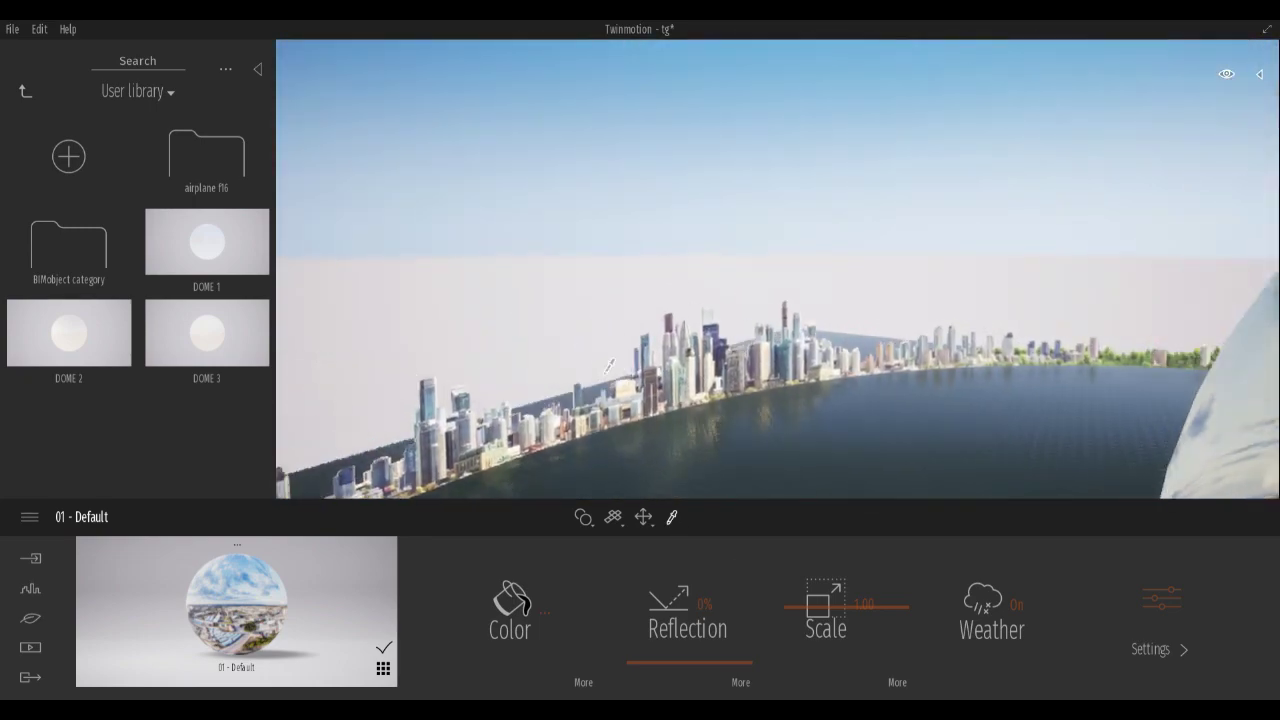
right_click_drag(419, 390, 405, 405)
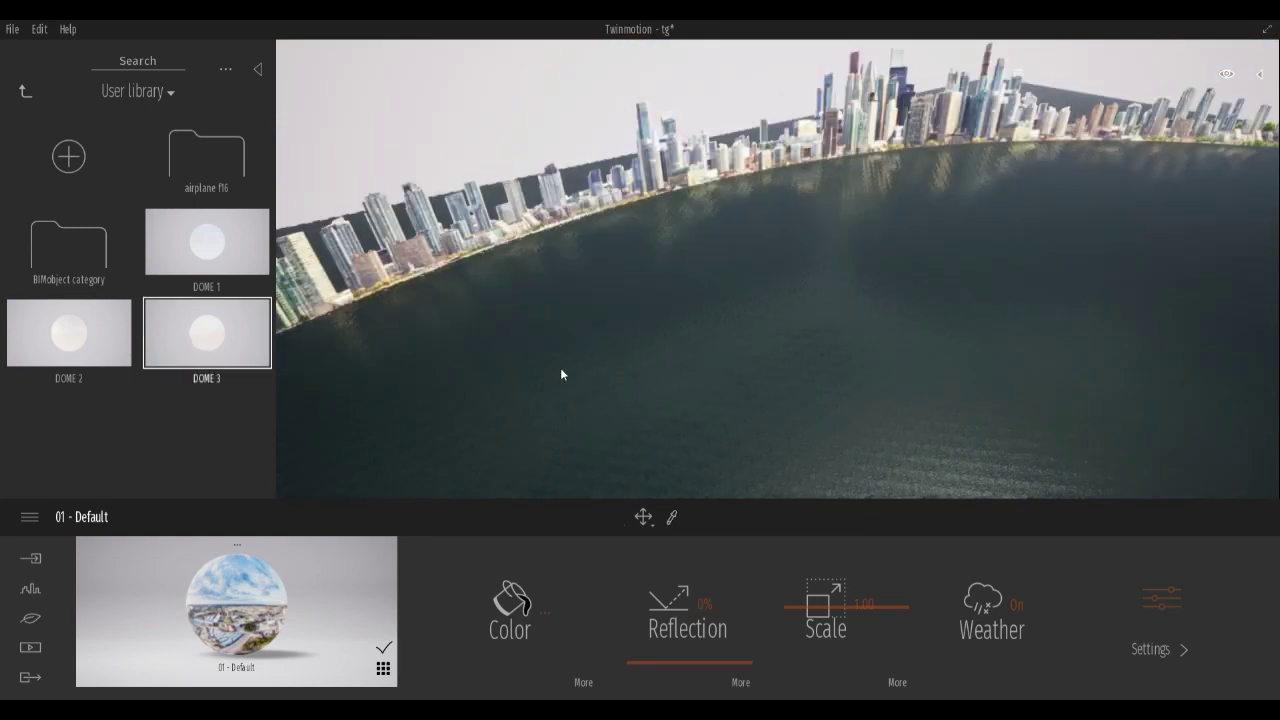
left_click(538, 321)
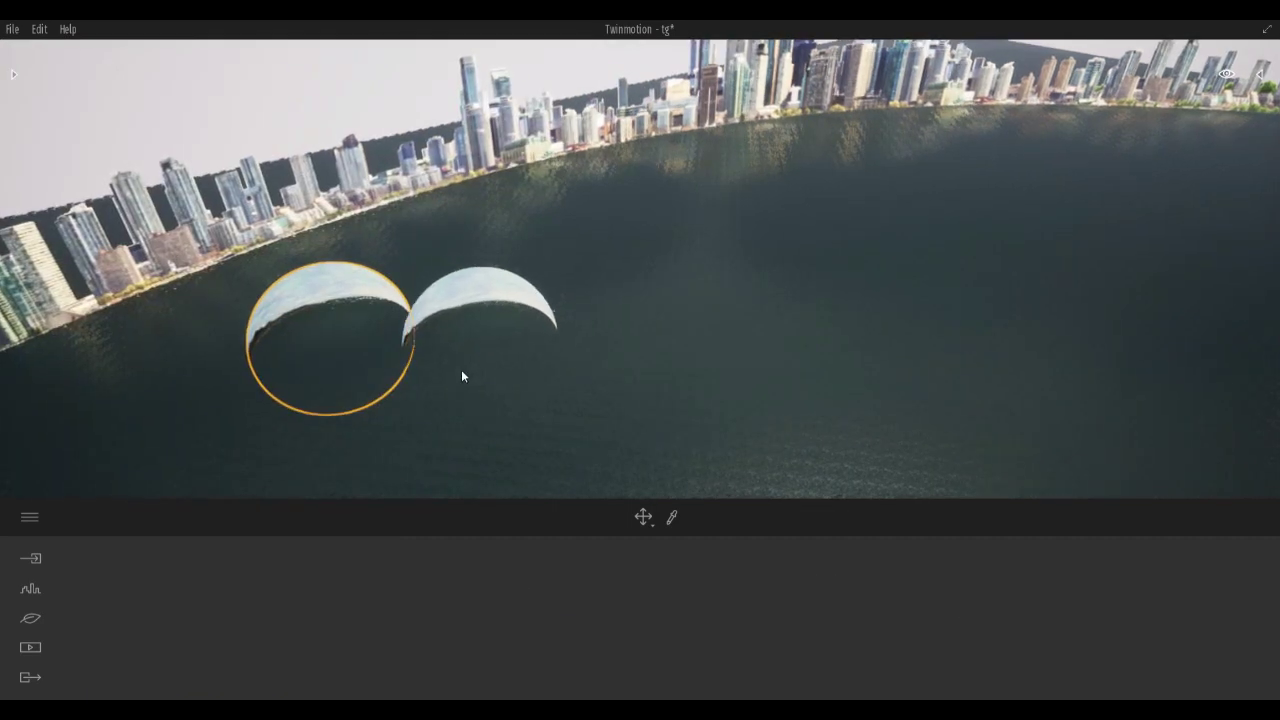
- Pick the placed dome's material, bring up the Open option for its embedded color texture, and select the dome
left_click(329, 272)
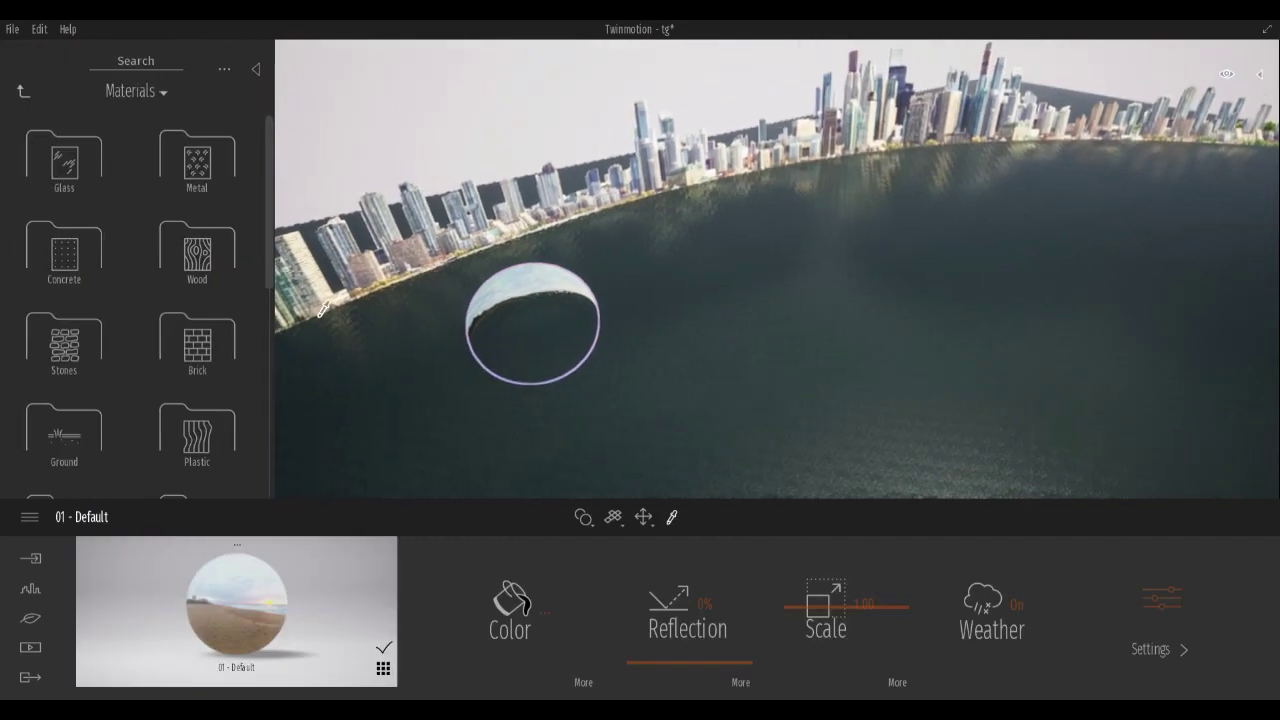
left_click(583, 682)
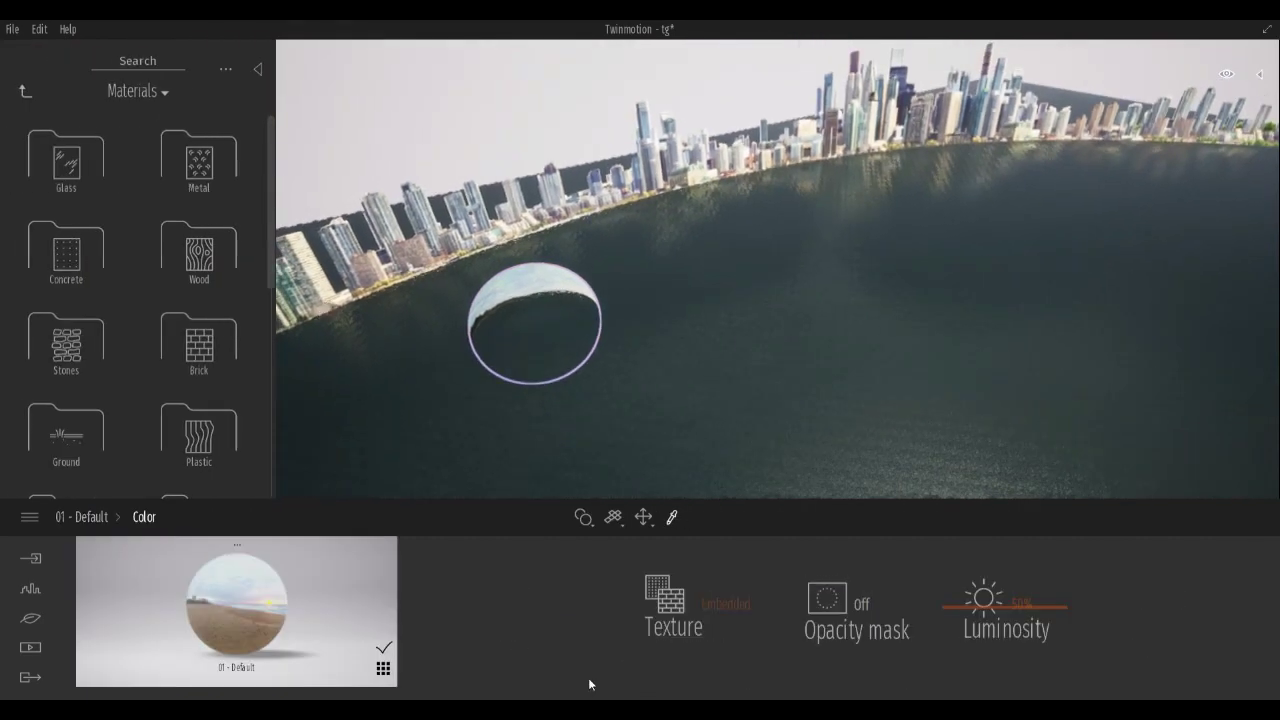
left_click(736, 608)
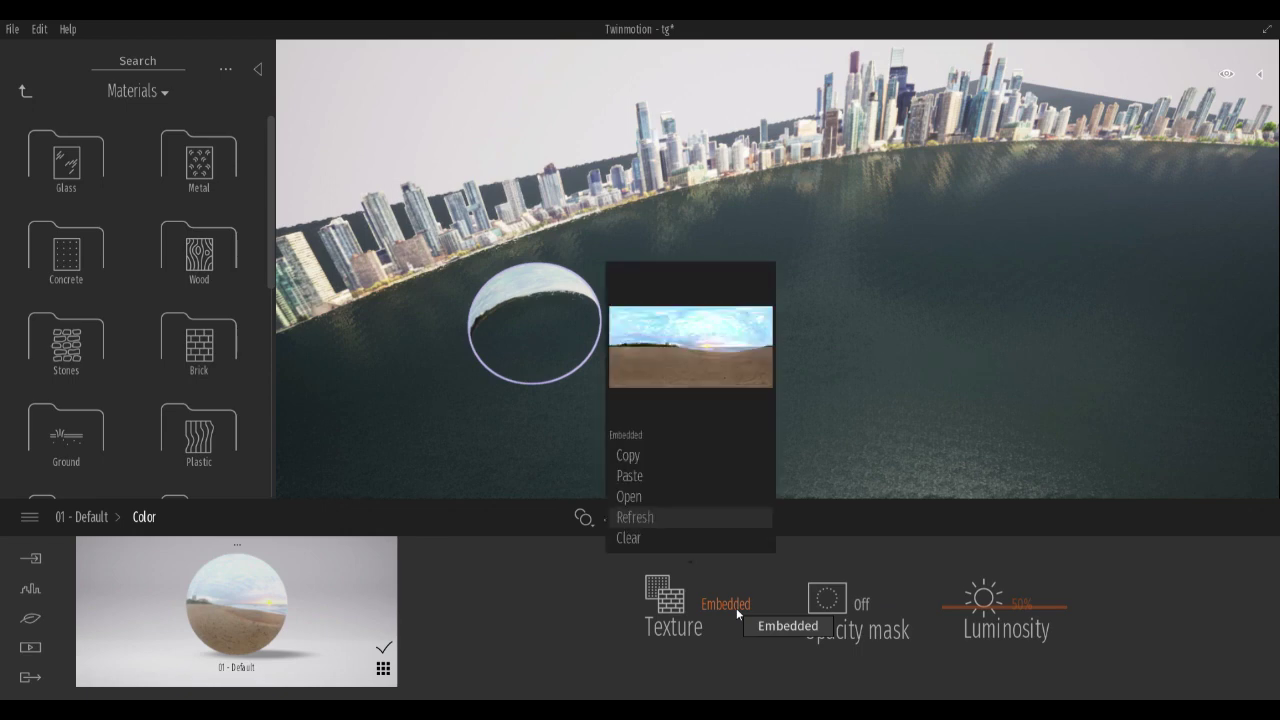
left_click(636, 497)
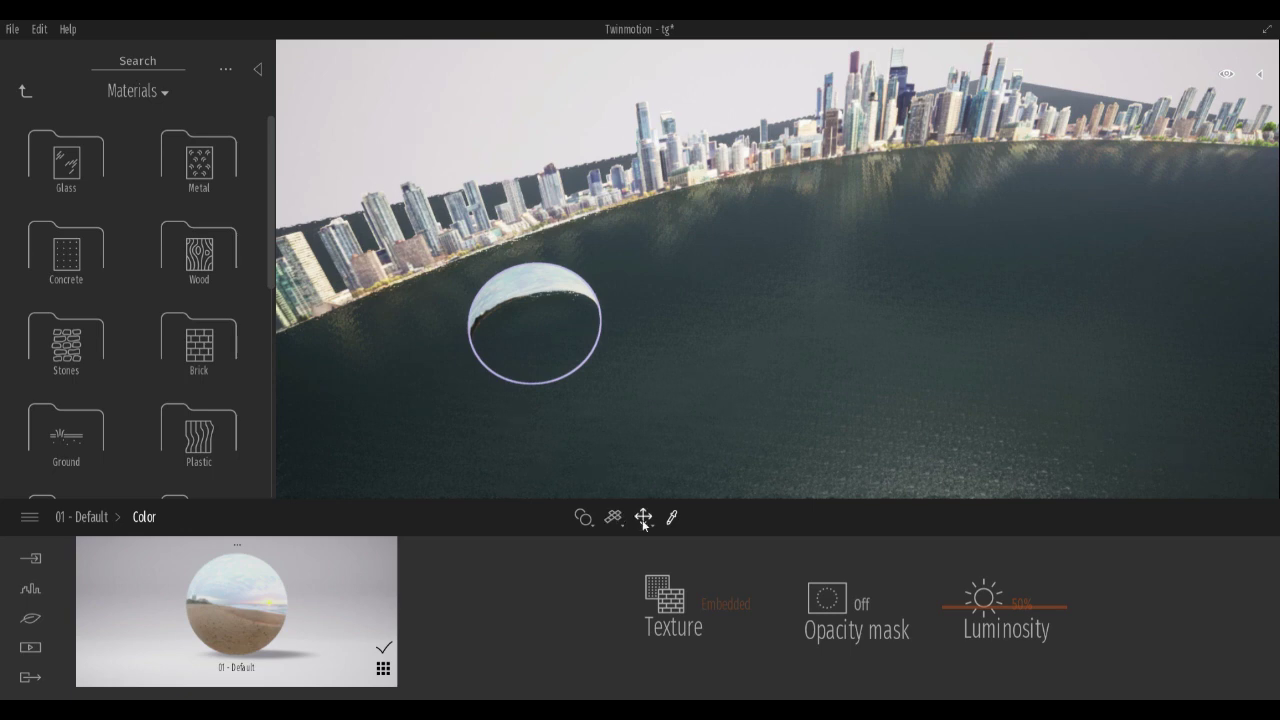
left_click(543, 298)
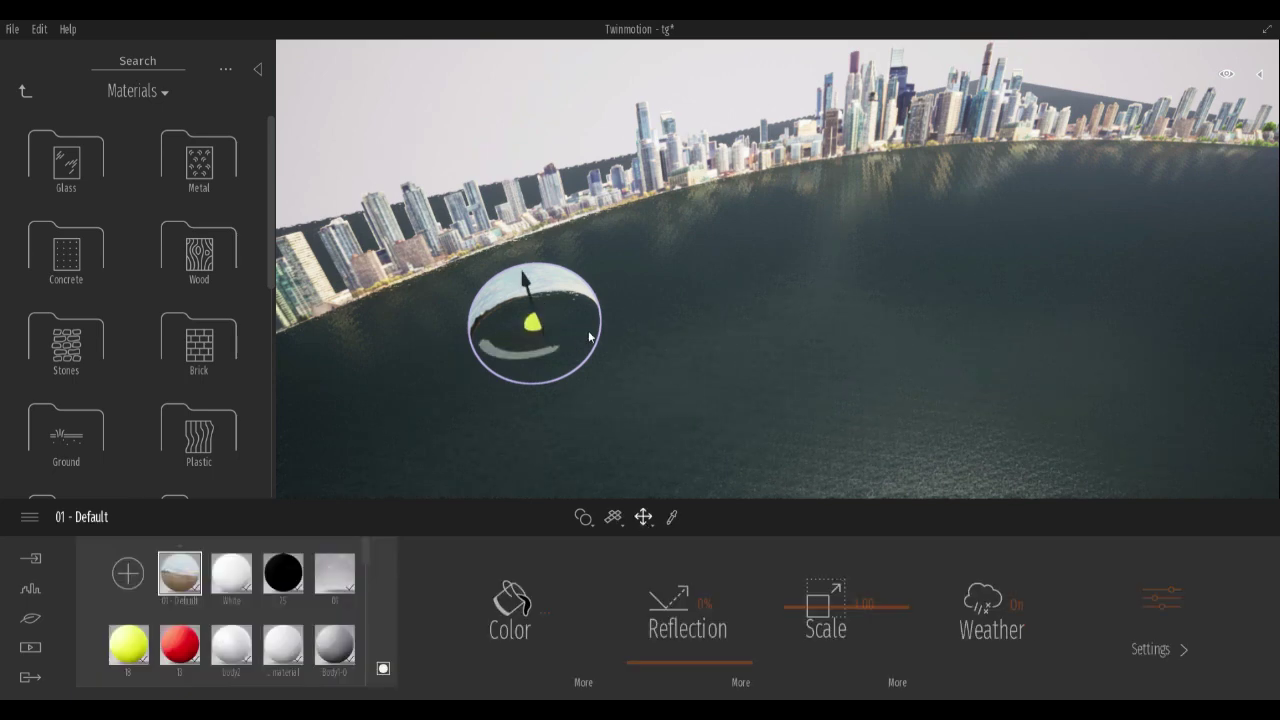
right_click_drag(481, 377, 550, 440)
left_click(386, 670)
- Examine the aircraft carrier inside the sky dome, from the overall view down to the parked and moving aircraft on its deck
right_click_drag(744, 323, 860, 260)
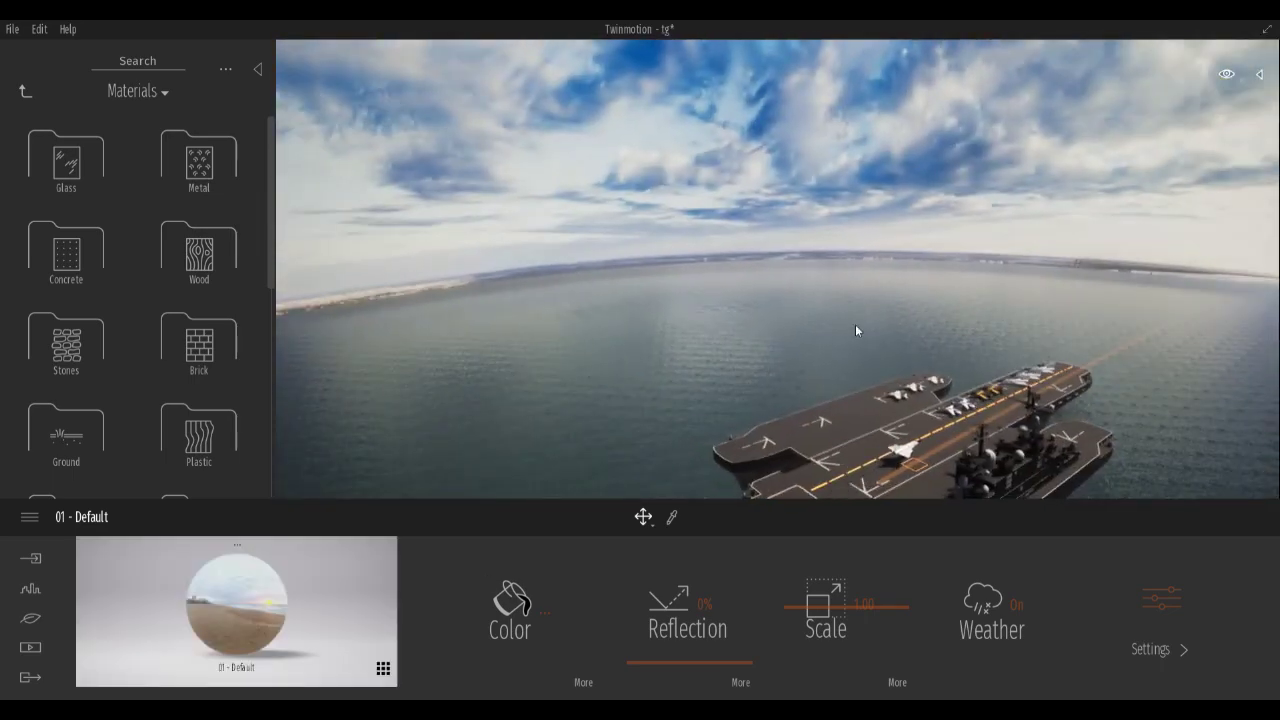
right_click_drag(855, 324, 1054, 383)
key("w")
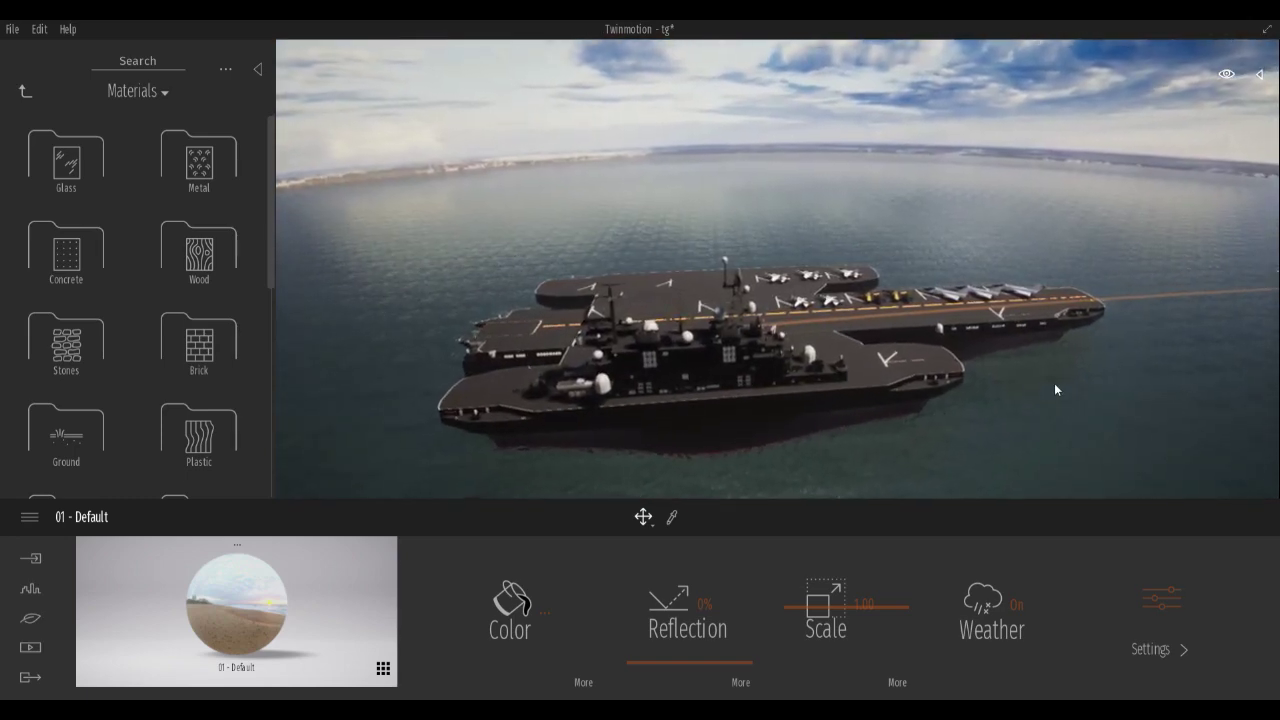
key("w")
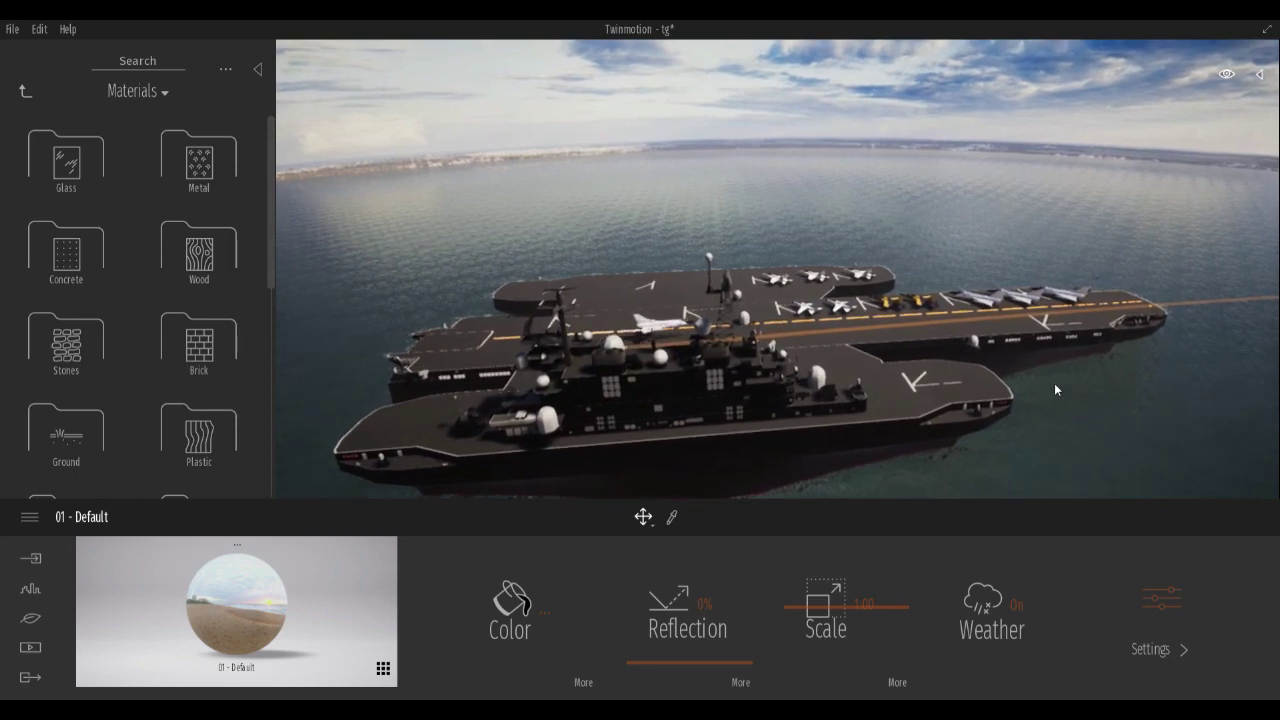
key("Up")
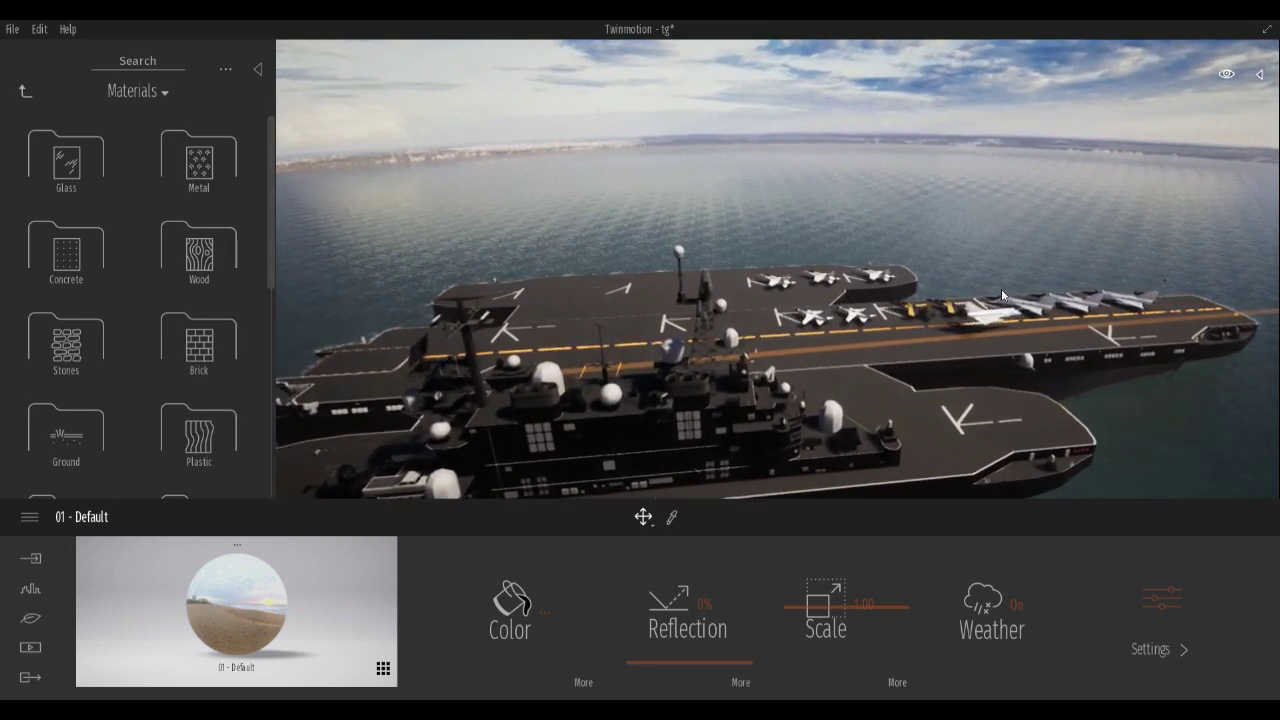
key("Up")
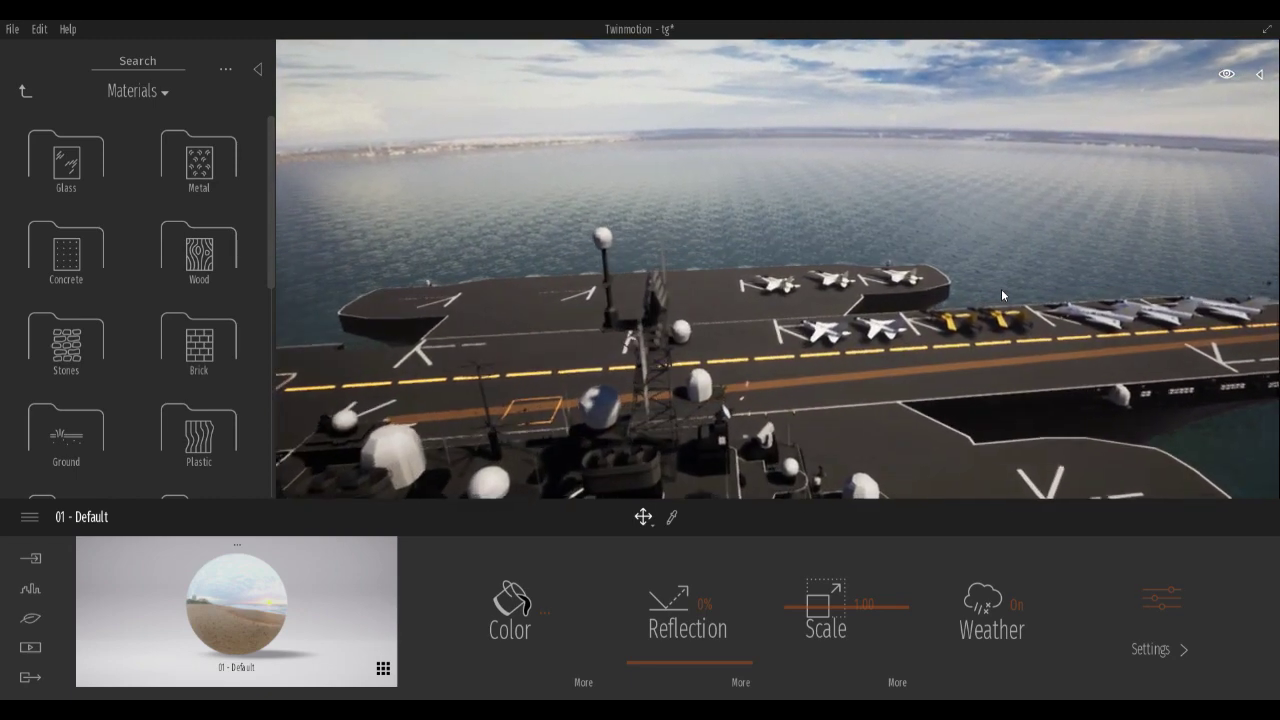
key("Up")
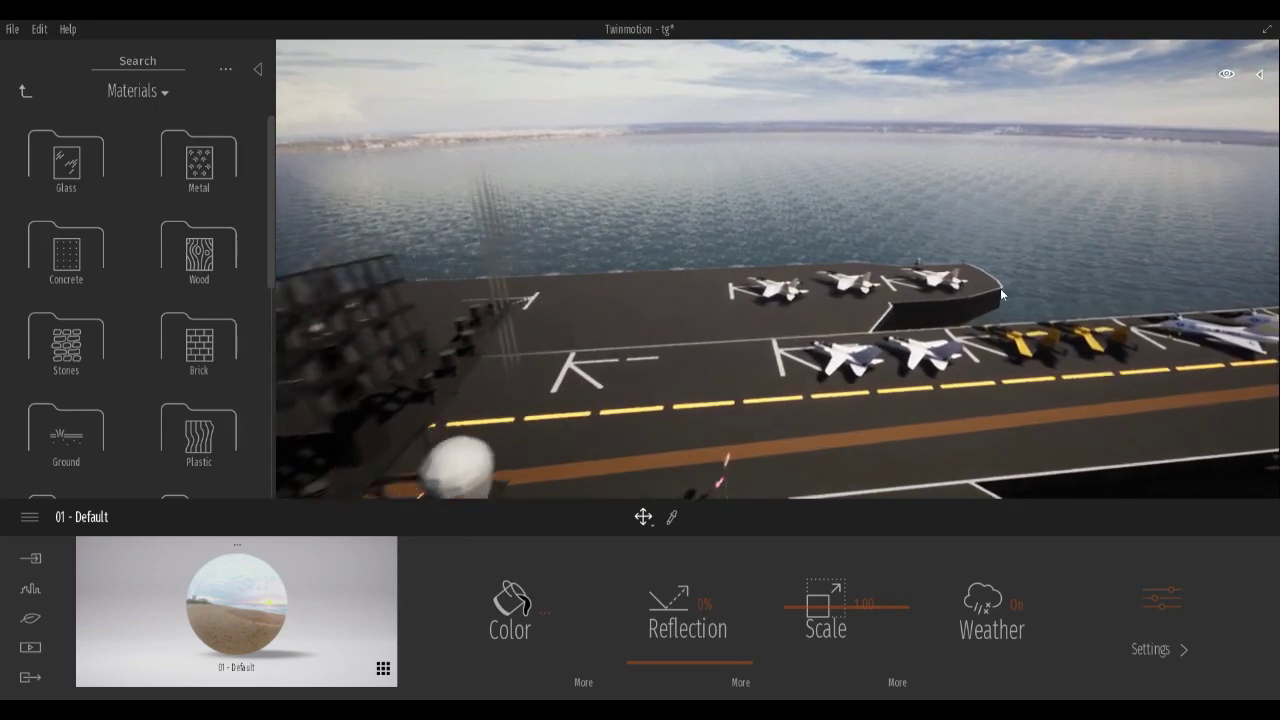
key("Up")
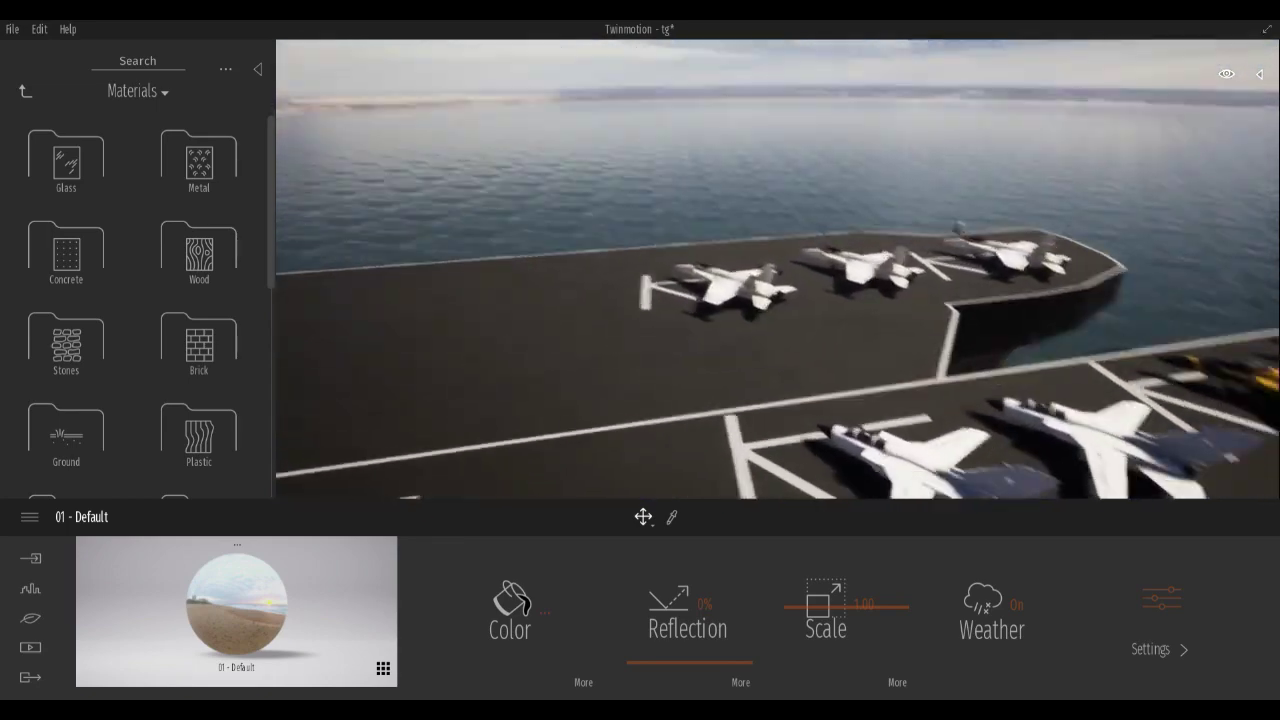
right_click_drag(640, 290, 948, 386)
key("Down")
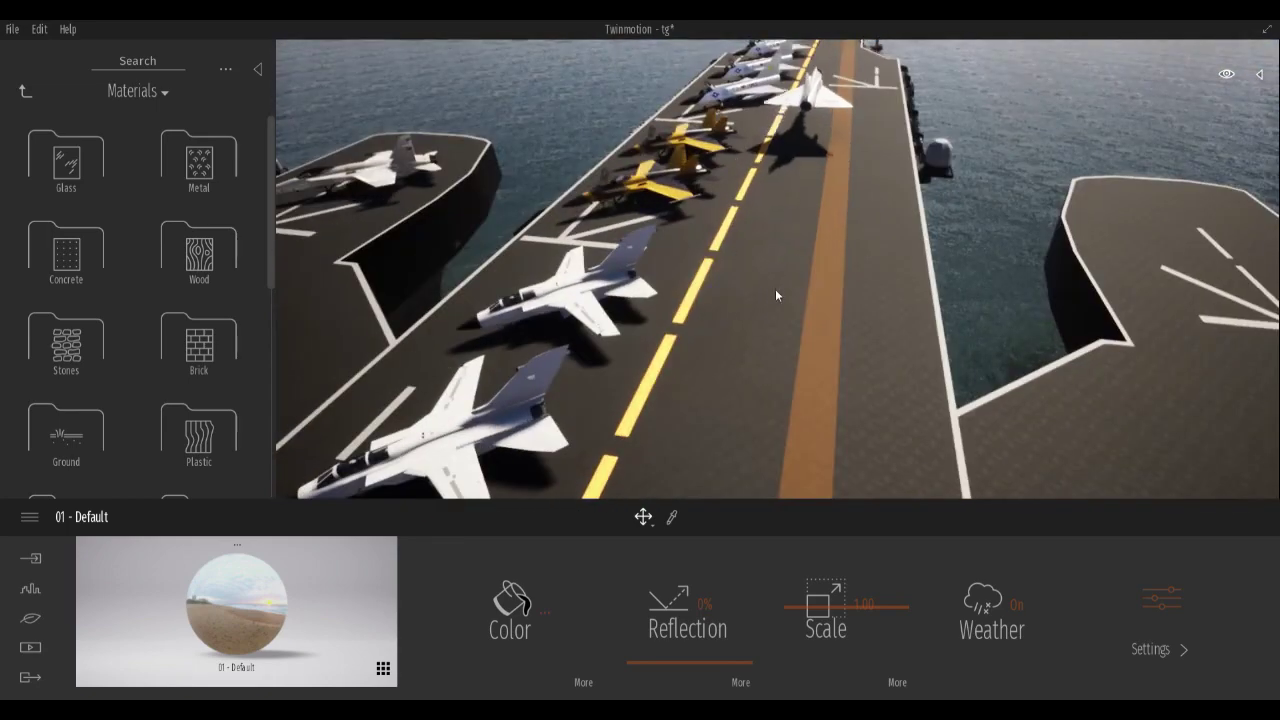
- Set the white body material of the nearest parked jet to 88% reflection and 38% metallicness
key("Left")
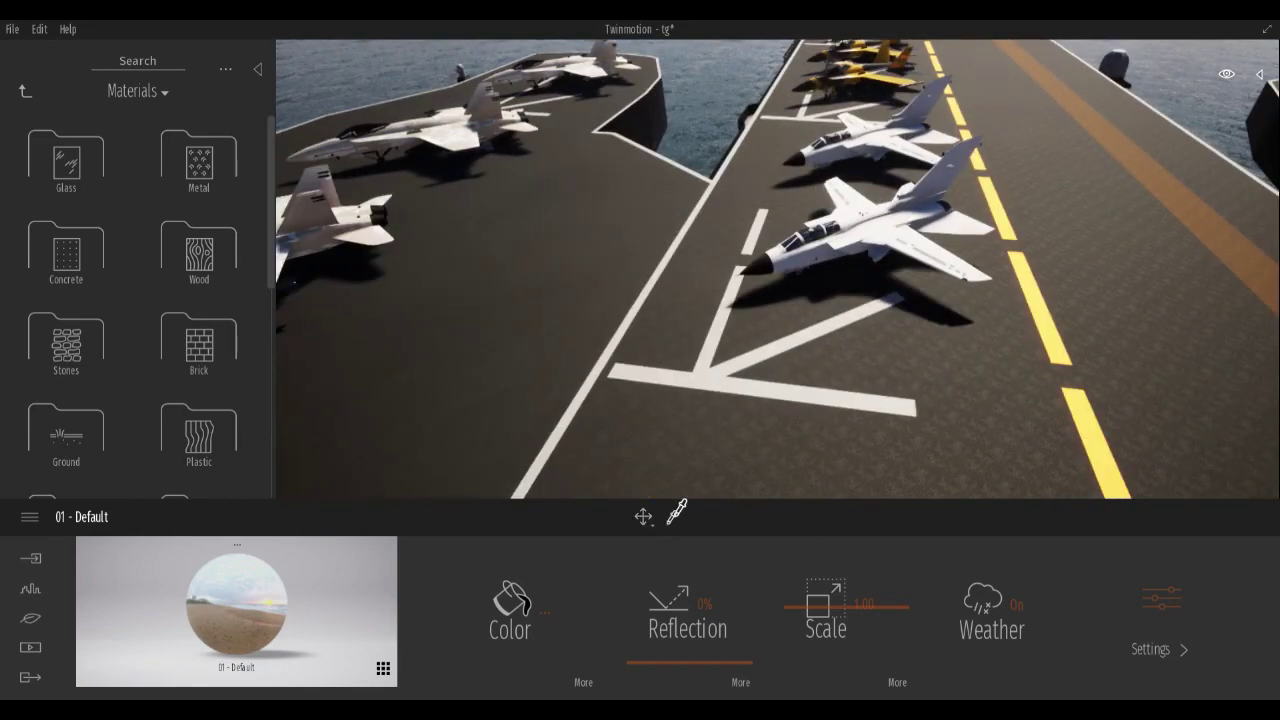
left_click(845, 254)
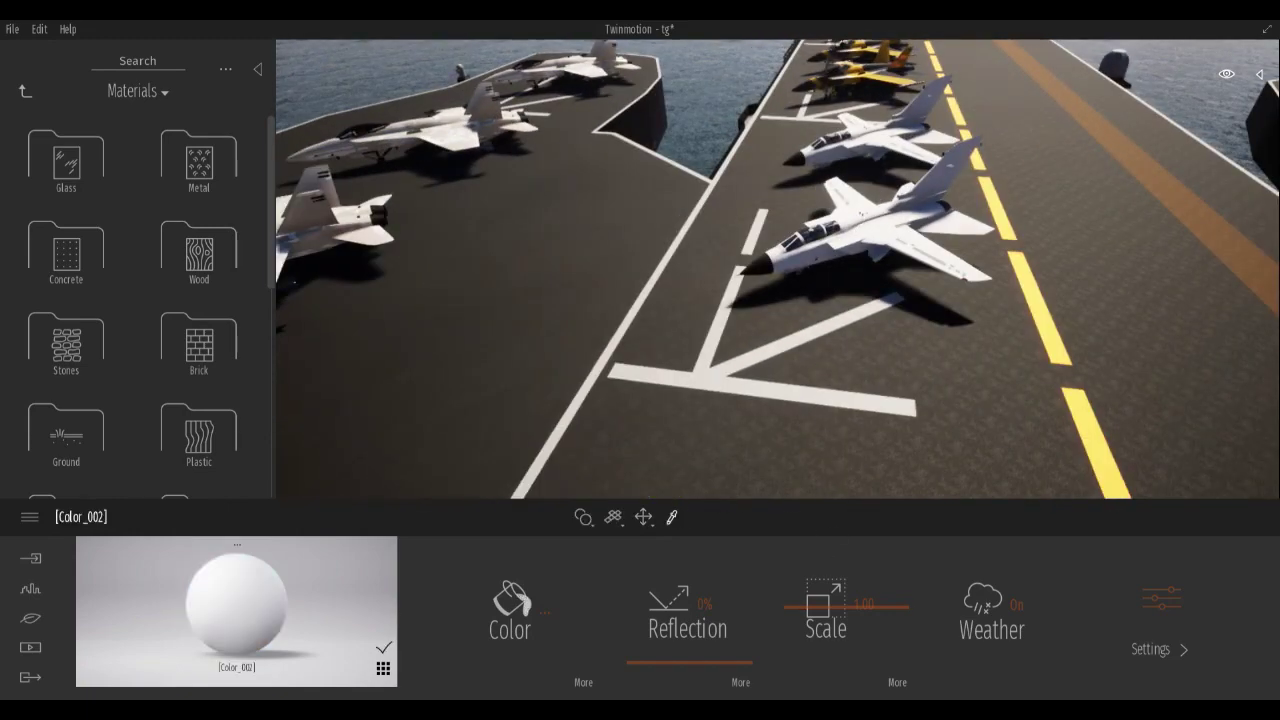
key("Up")
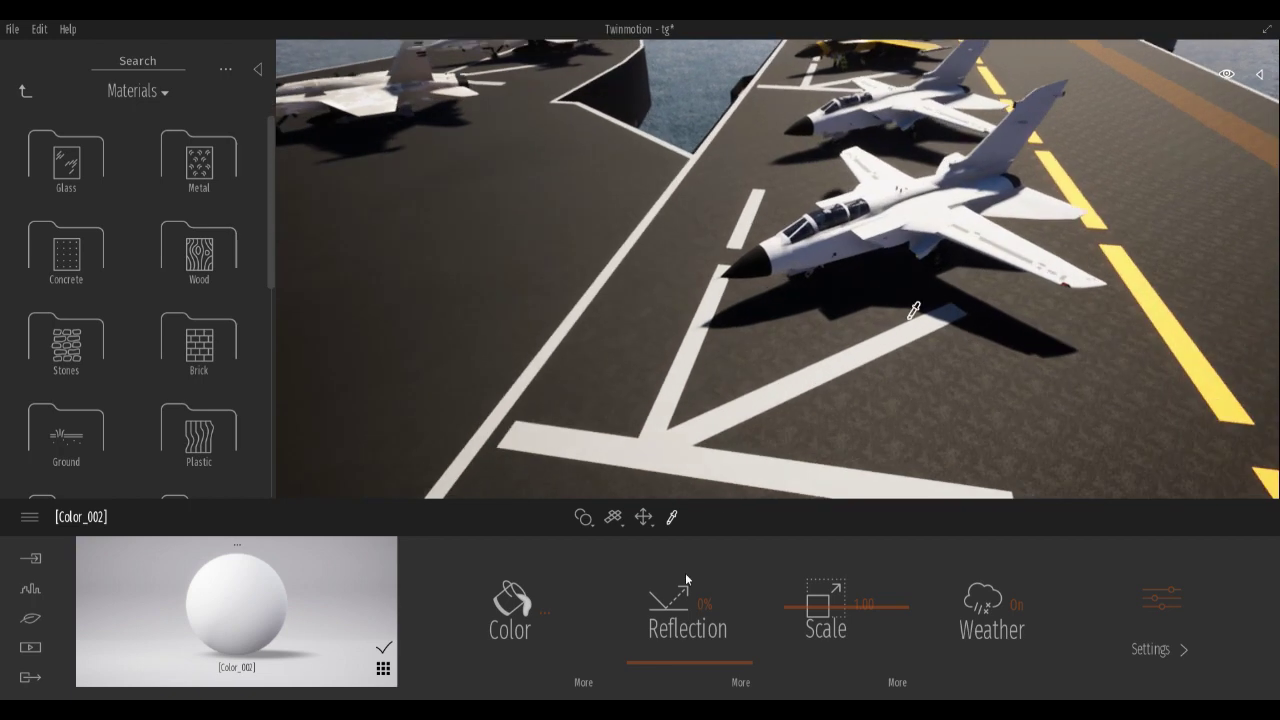
left_click_drag(689, 658, 704, 570)
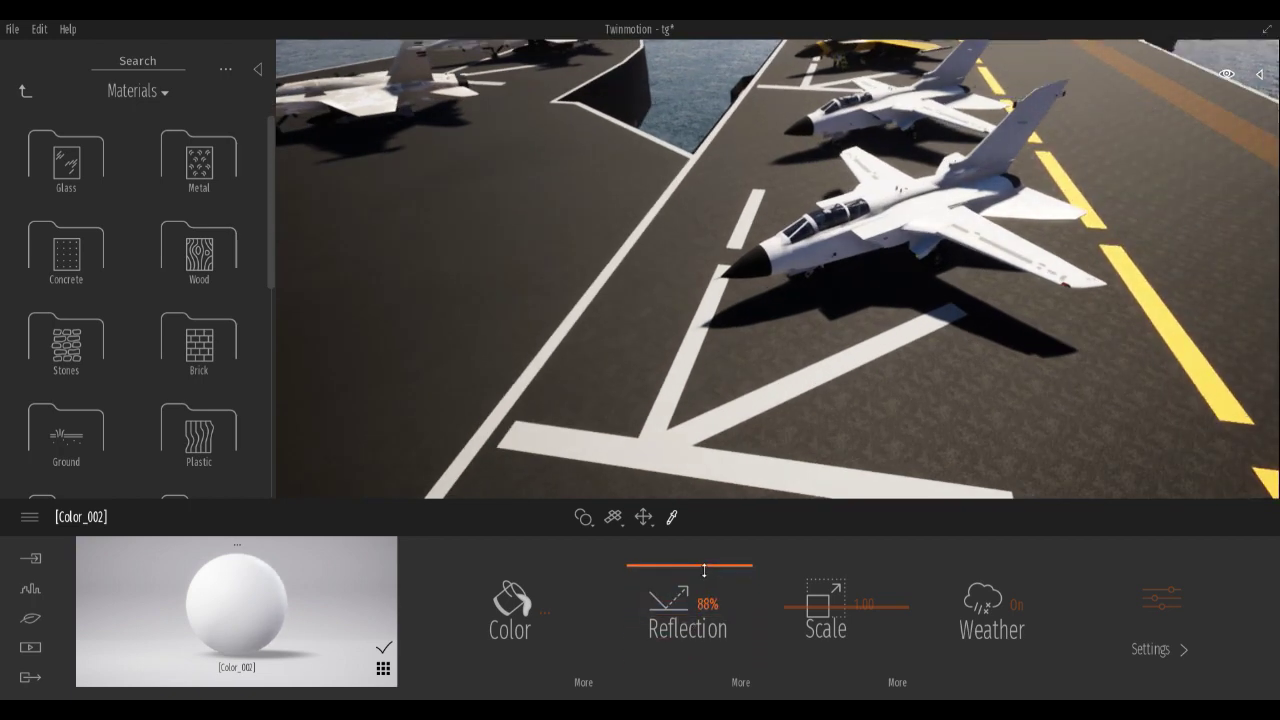
left_click(1200, 597)
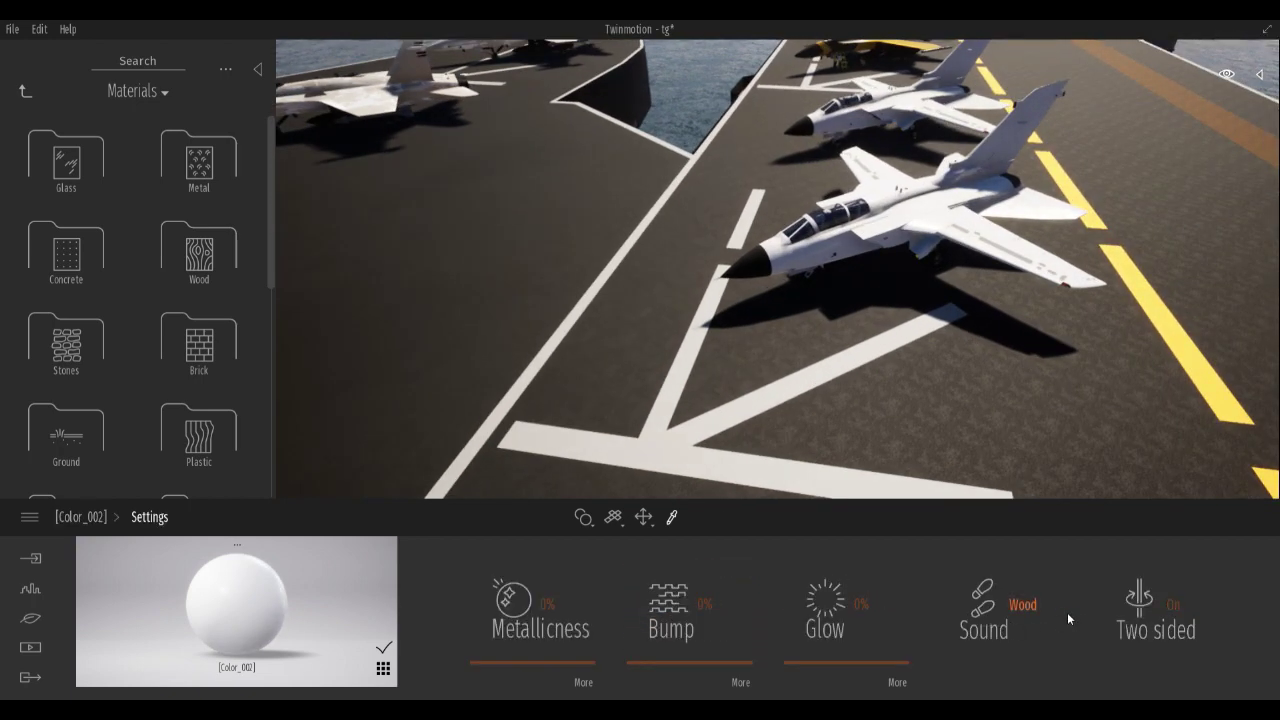
left_click_drag(546, 655, 543, 622)
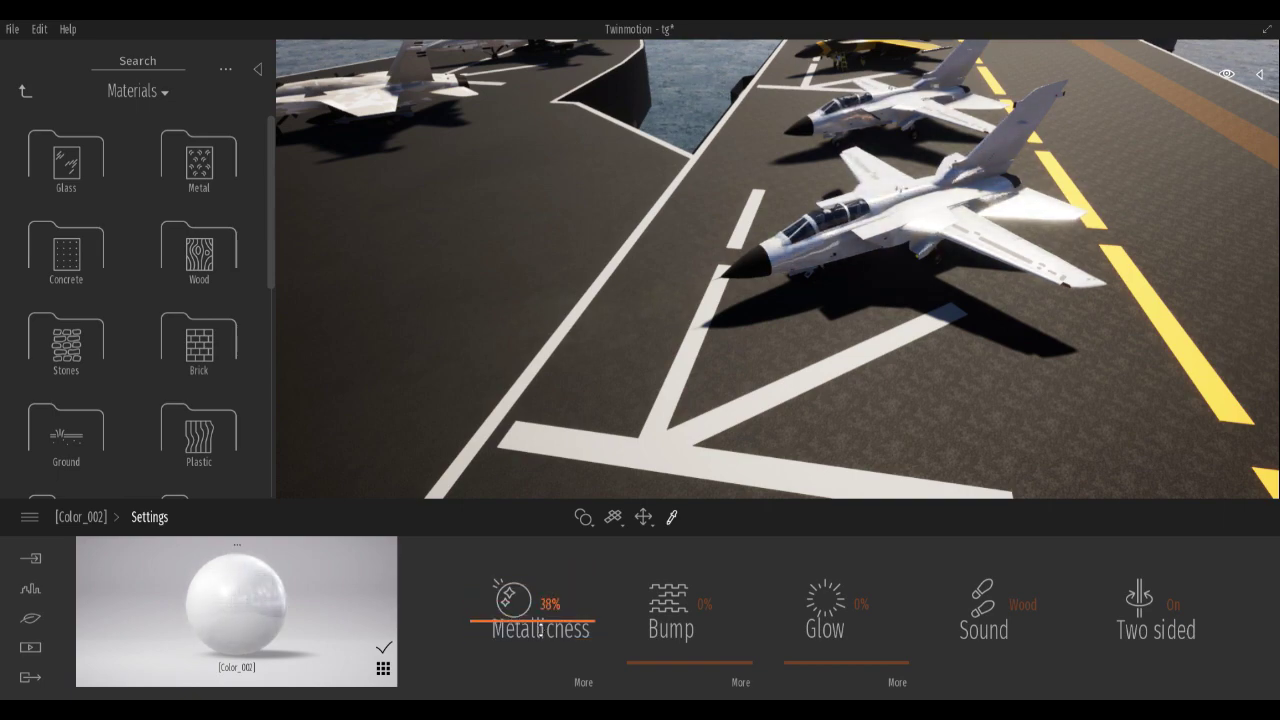
- Examine the reflections on the nearest white jet's wings, tail and fuselage up close
right_click_drag(793, 332, 872, 230)
scroll(793, 332, "up", 2)
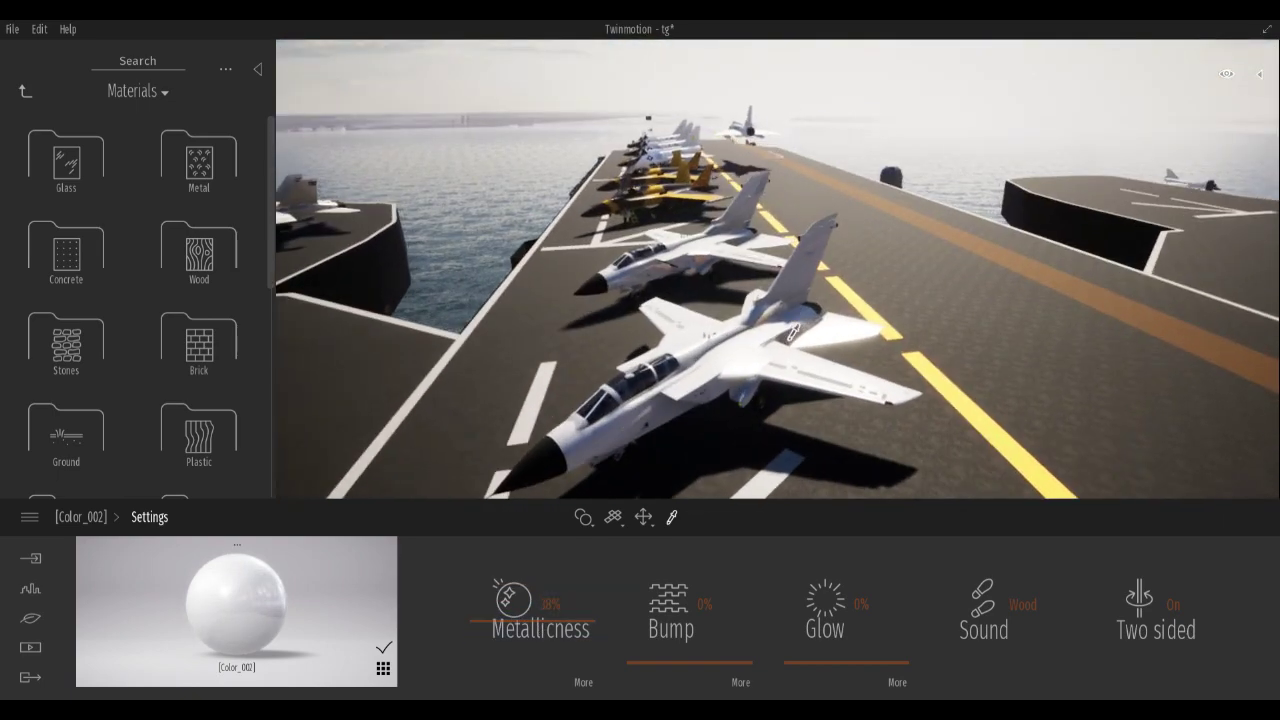
scroll(793, 332, "up", 3)
scroll(764, 390, "up", 4)
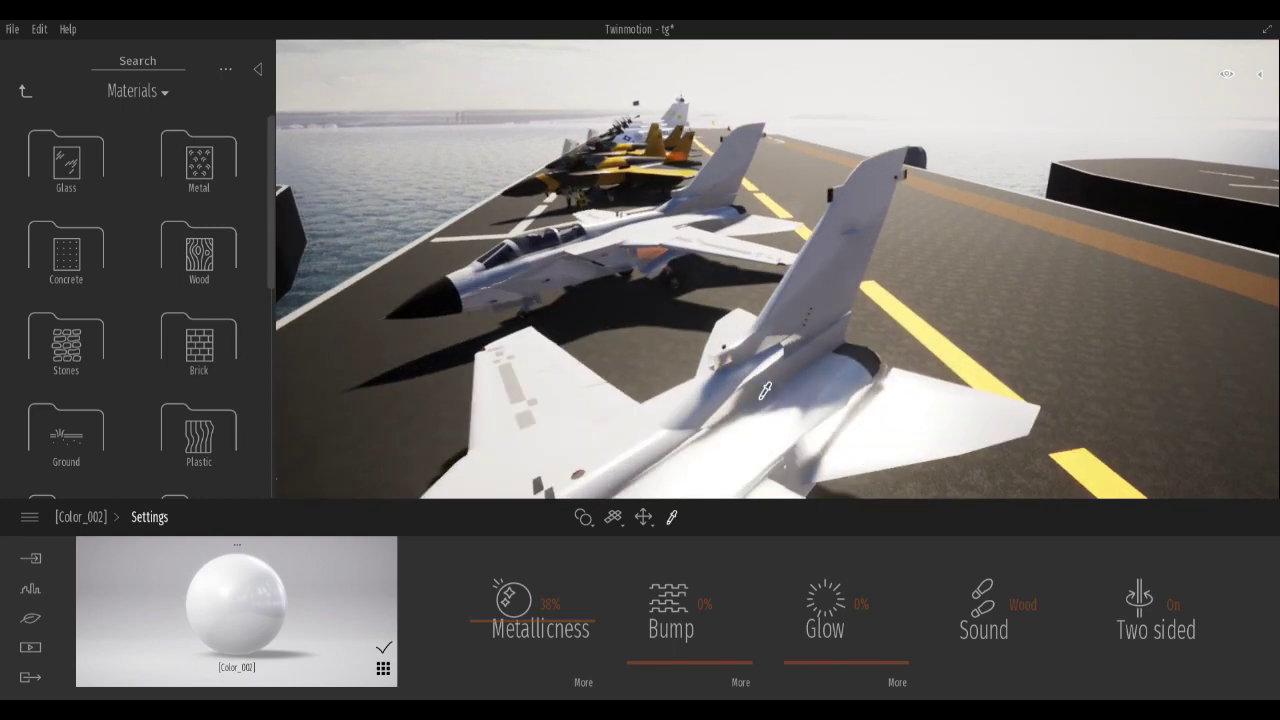
scroll(765, 390, "up", 5)
scroll(765, 390, "up", 5)
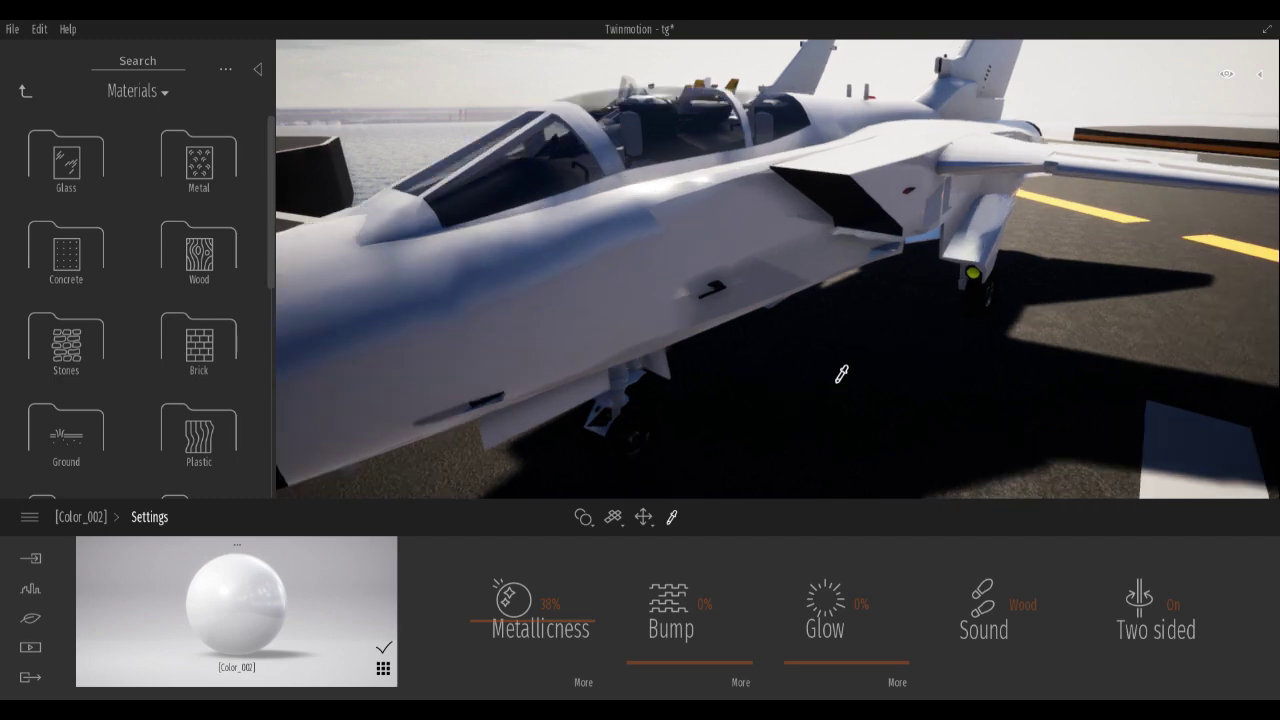
right_click_drag(925, 286, 925, 130)
middle_click_drag(925, 286, 925, 180)
left_click_drag(930, 278, 900, 282)
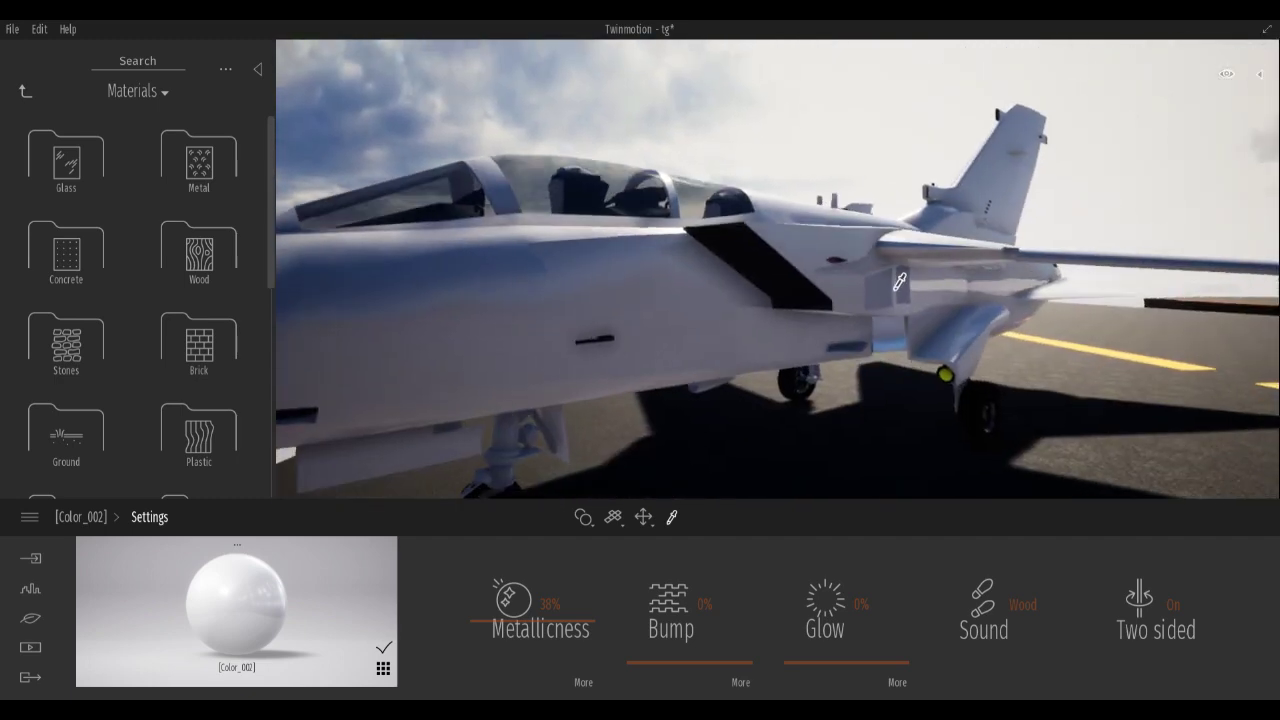
- Pick the material of the jet's dark tire and set its reflection to 72% and metallicness to 35%
left_click(781, 377)
left_click_drag(673, 651, 690, 590)
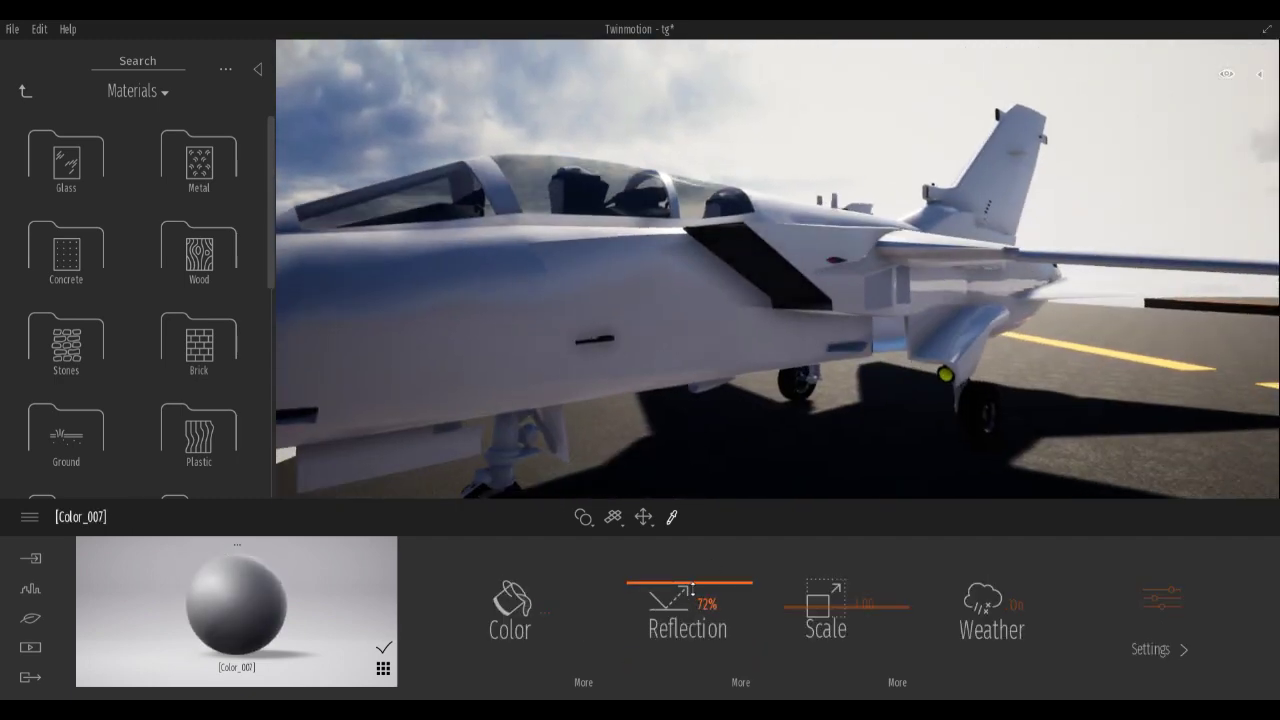
left_click(1162, 600)
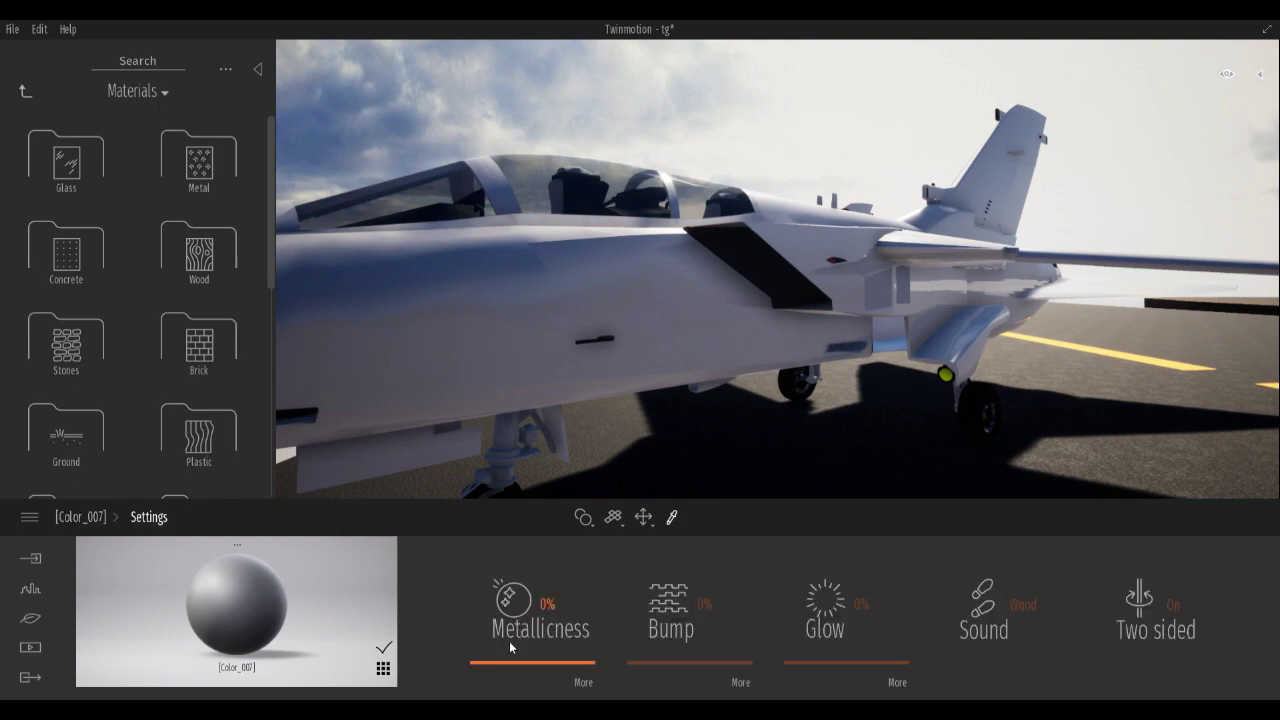
left_click_drag(510, 647, 523, 628)
- Apply the Neon 02 material to the yellow landing light beside the jet's main wheel
key("q")
key("a")
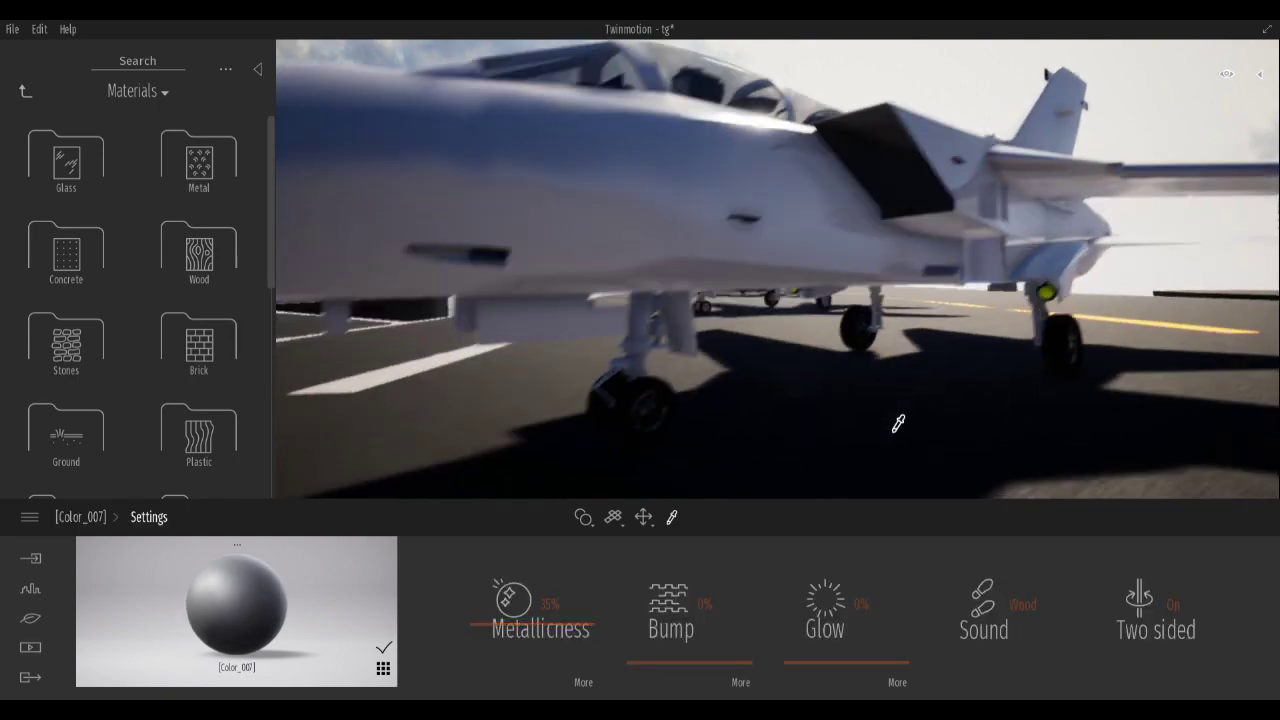
key("d")
key("e")
key("w")
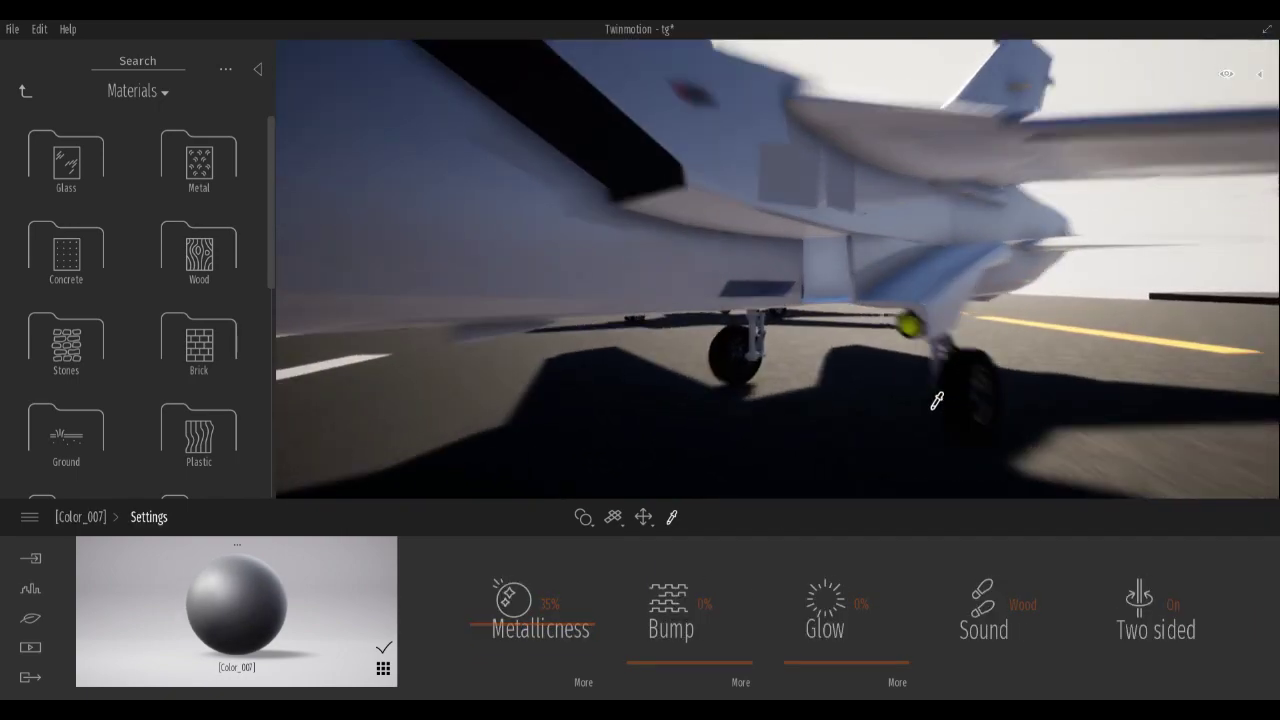
left_click(25, 93)
left_click(68, 160)
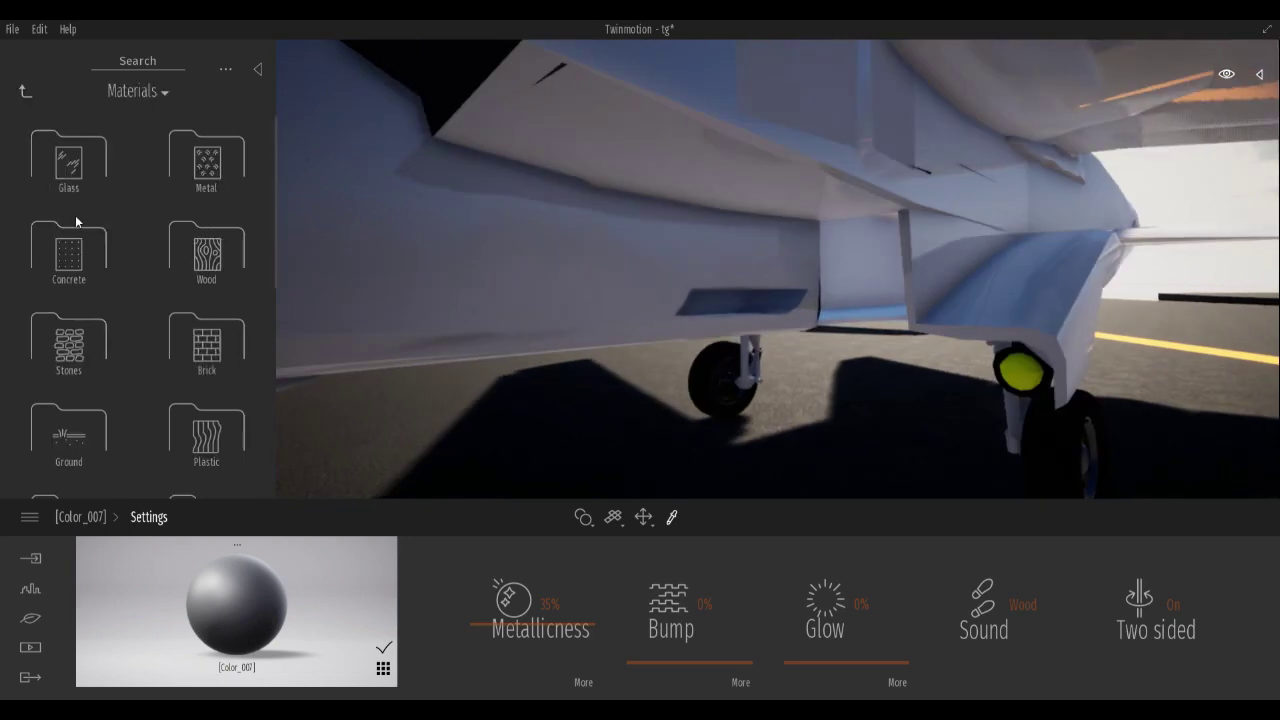
scroll(100, 420, "down", 5)
scroll(92, 432, "down", 3)
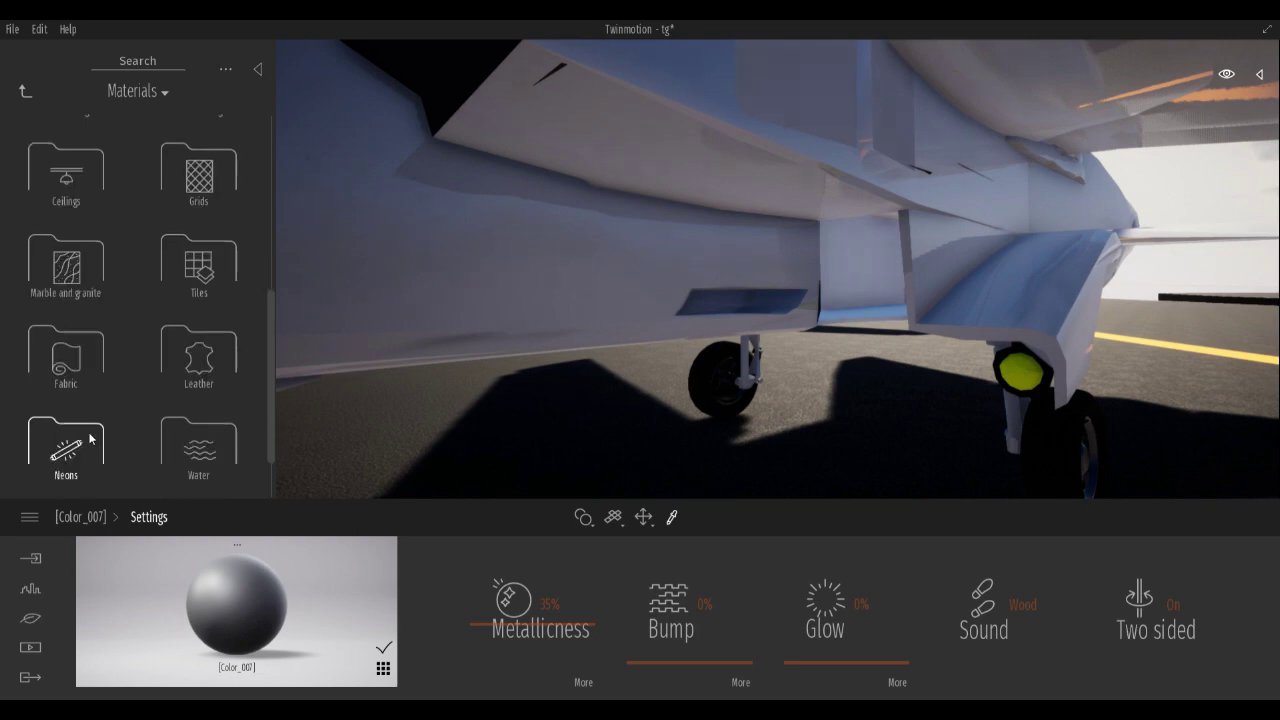
left_click(90, 420)
left_click_drag(125, 235, 1035, 375)
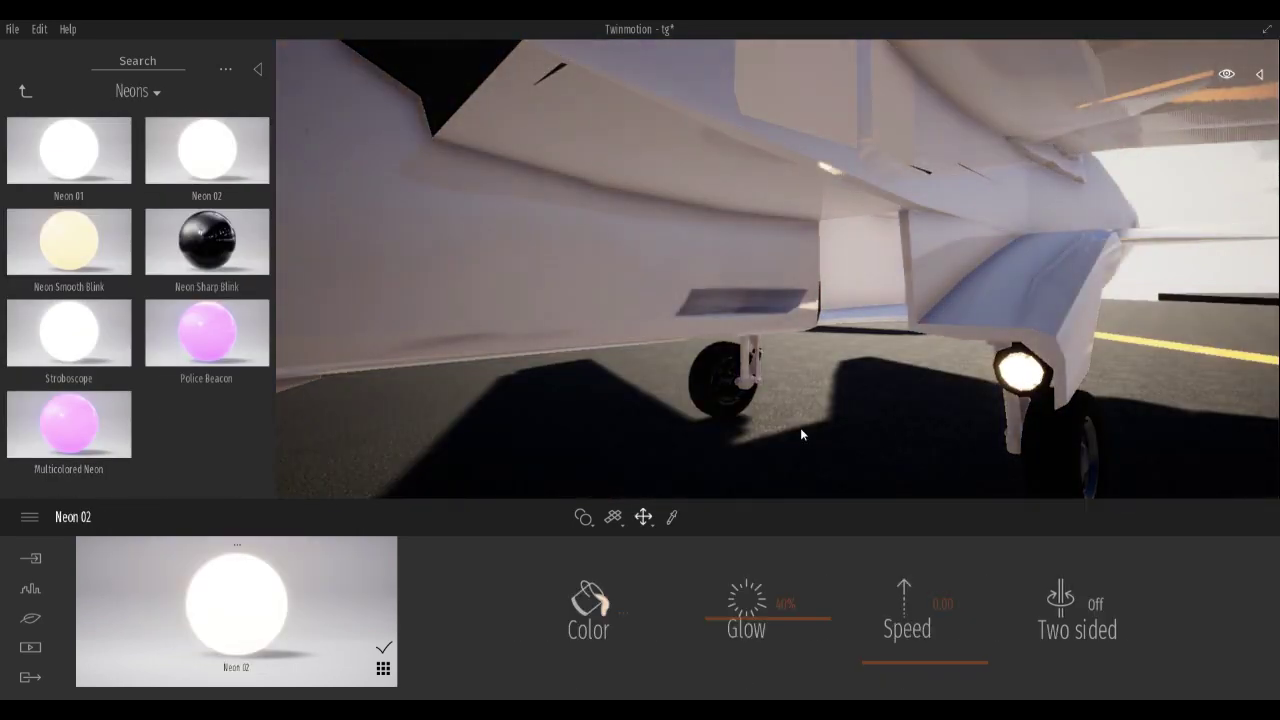
- Pick the black nose cone material of the white jet and set its reflection to 62% and metallicness to 78%
scroll(800, 428, "down", 5)
middle_click_drag(680, 391, 1150, 470)
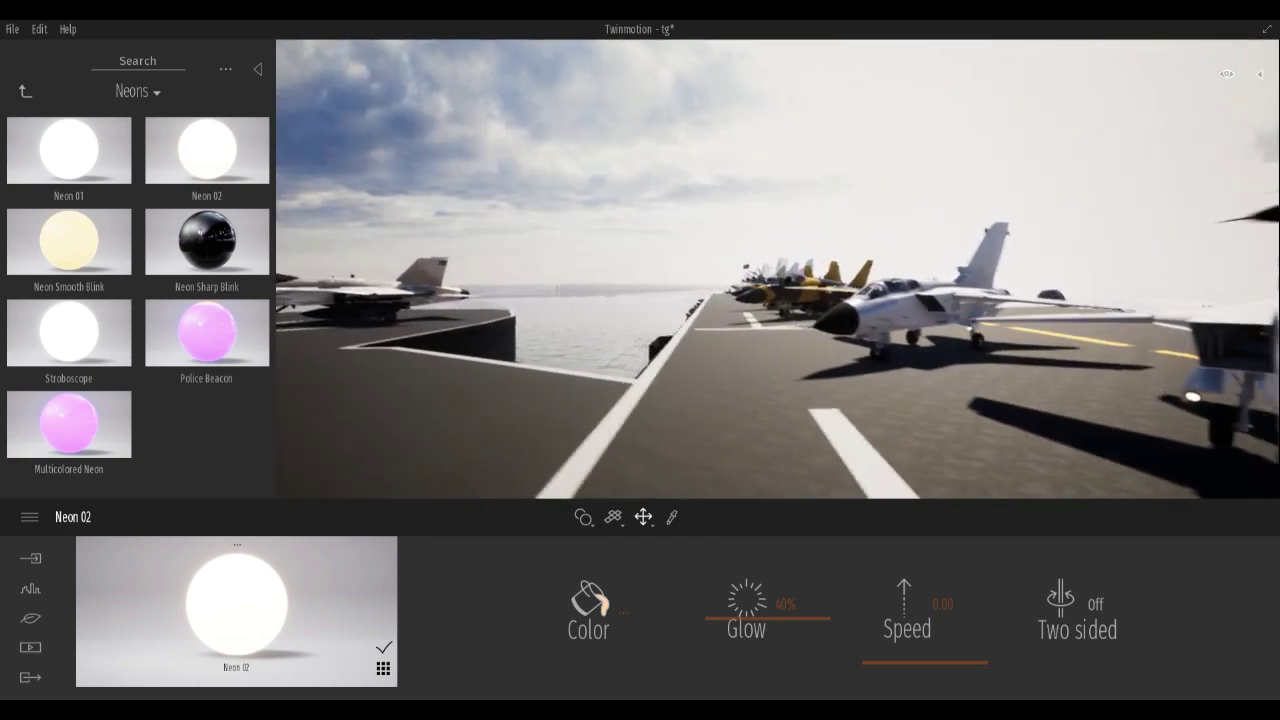
right_click_drag(777, 268, 1010, 330)
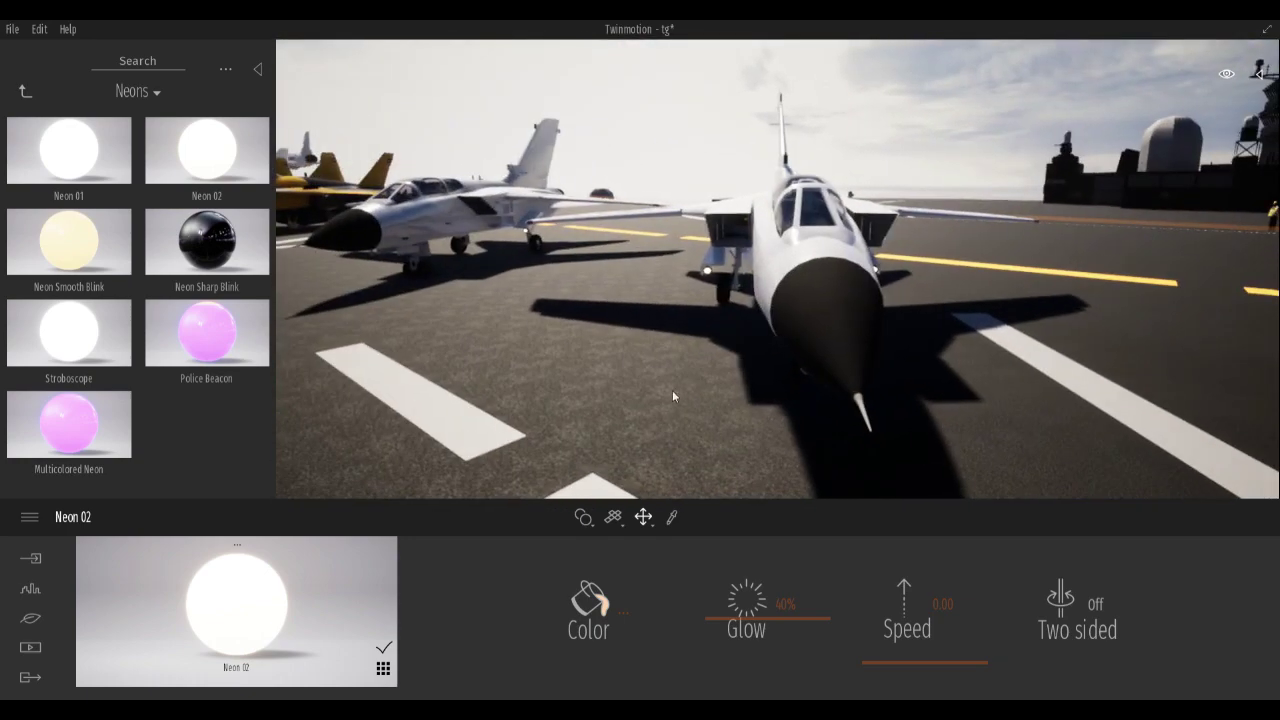
left_click(853, 333)
left_click_drag(686, 621, 689, 601)
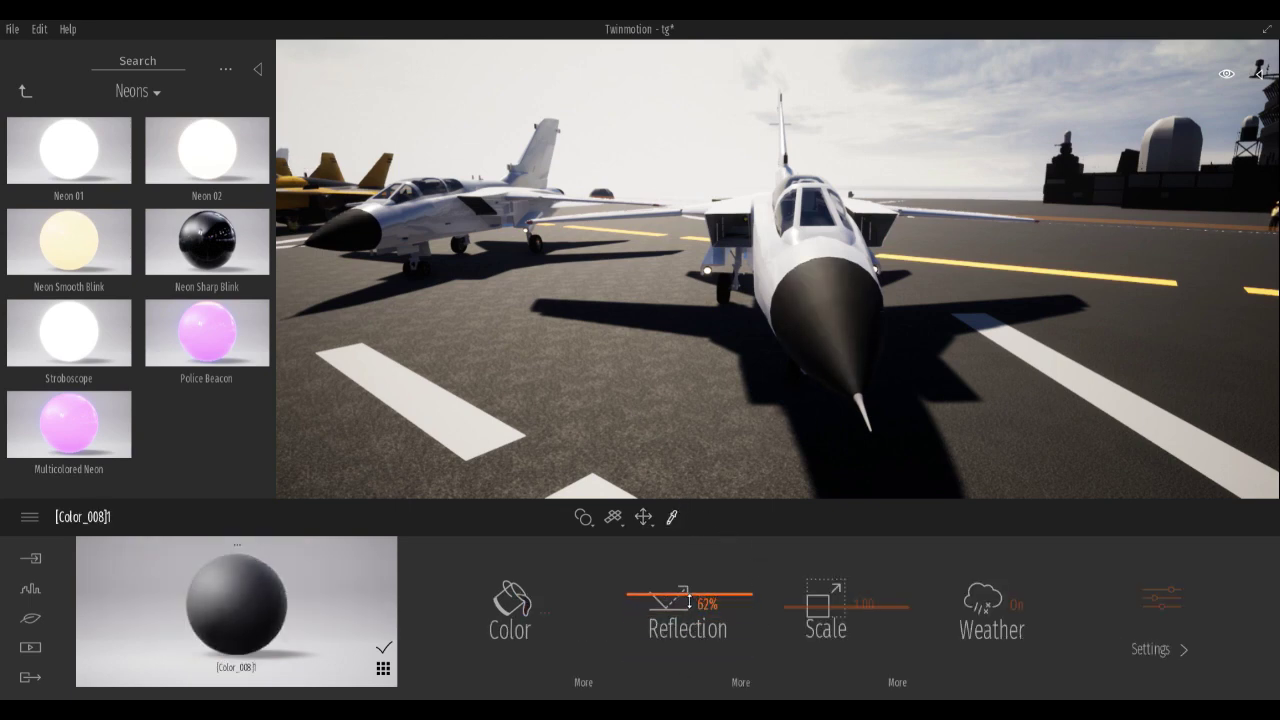
left_click(1178, 611)
left_click_drag(531, 663, 562, 582)
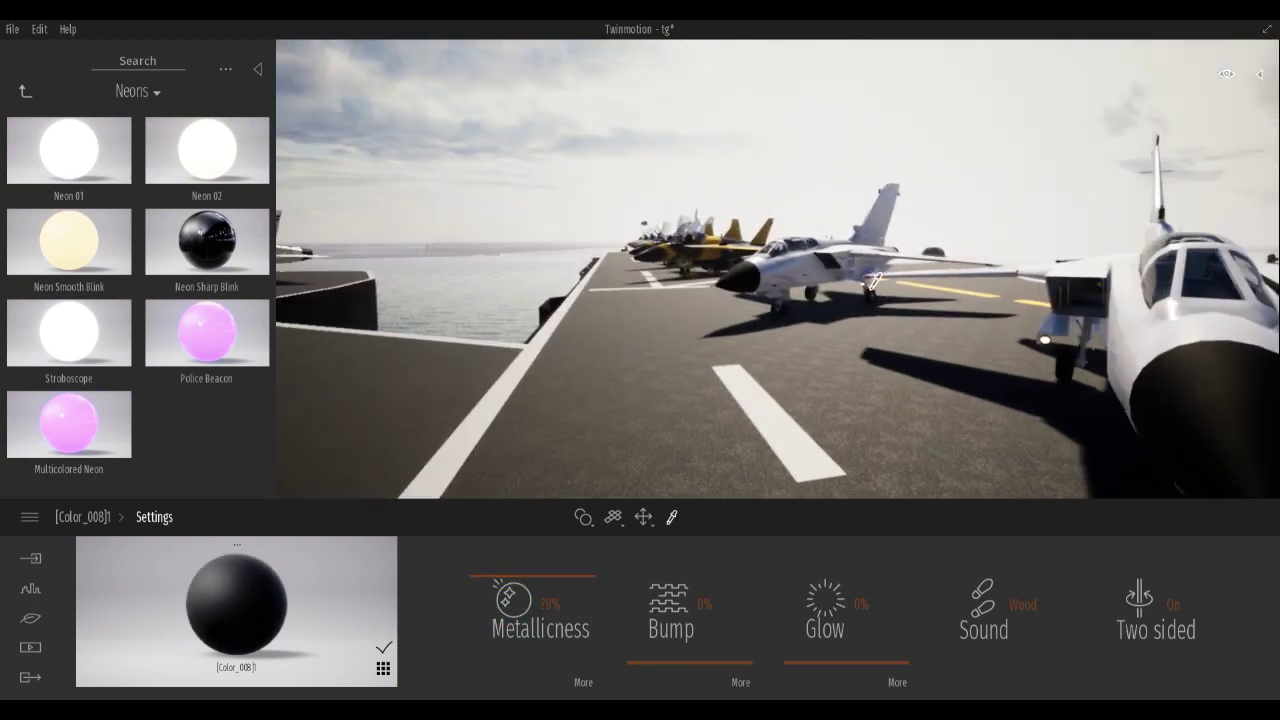
- Pick the flight deck's Asphalt 4 material and set its scale to 0.98
key("d")
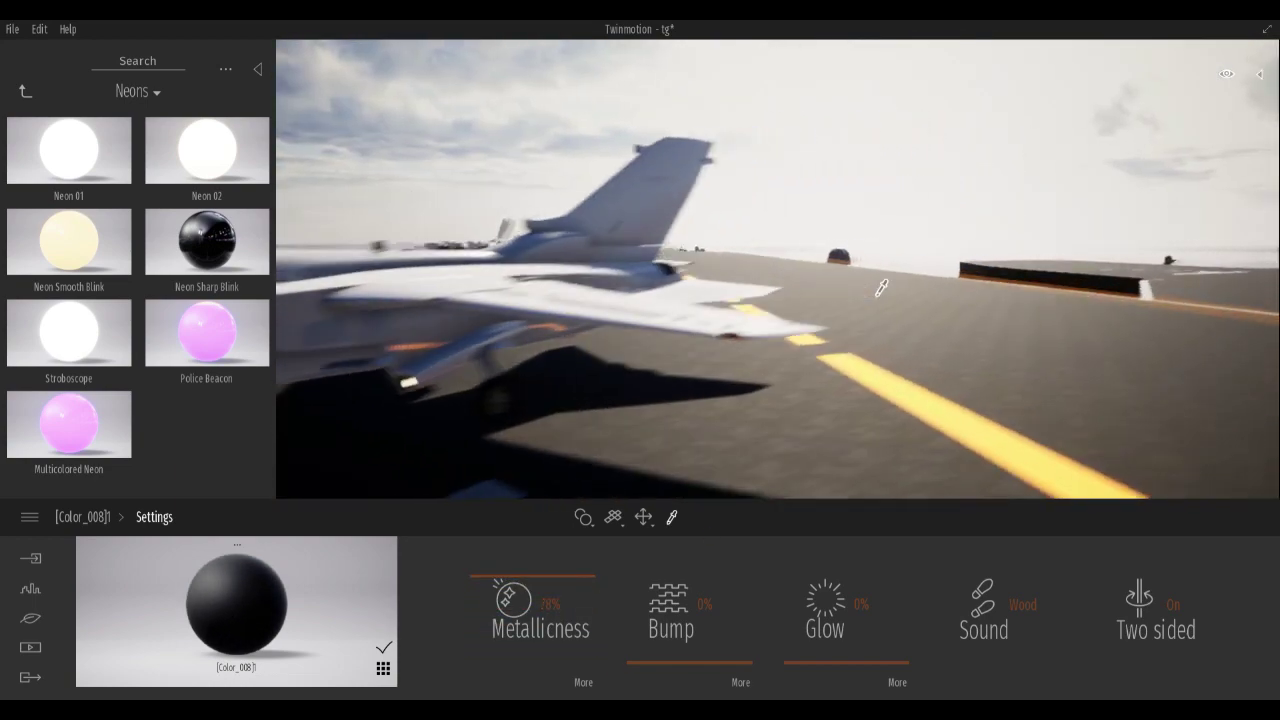
left_click(818, 388)
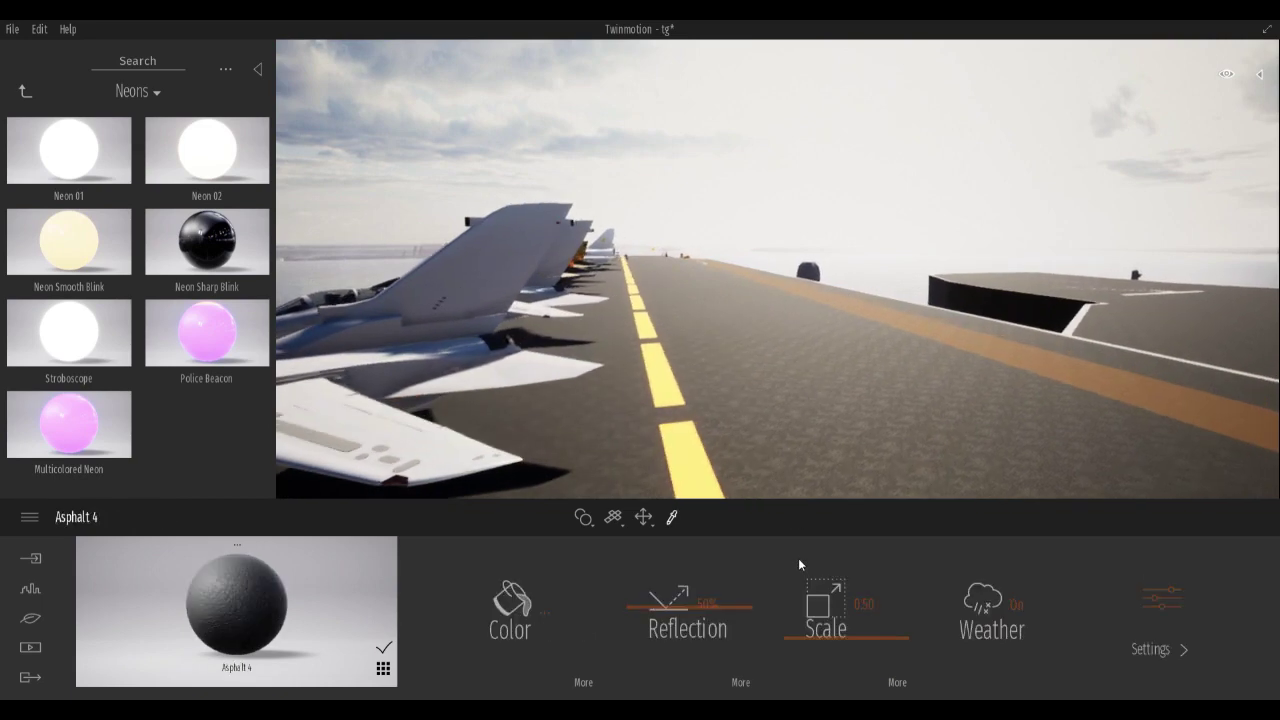
left_click_drag(813, 641, 836, 610)
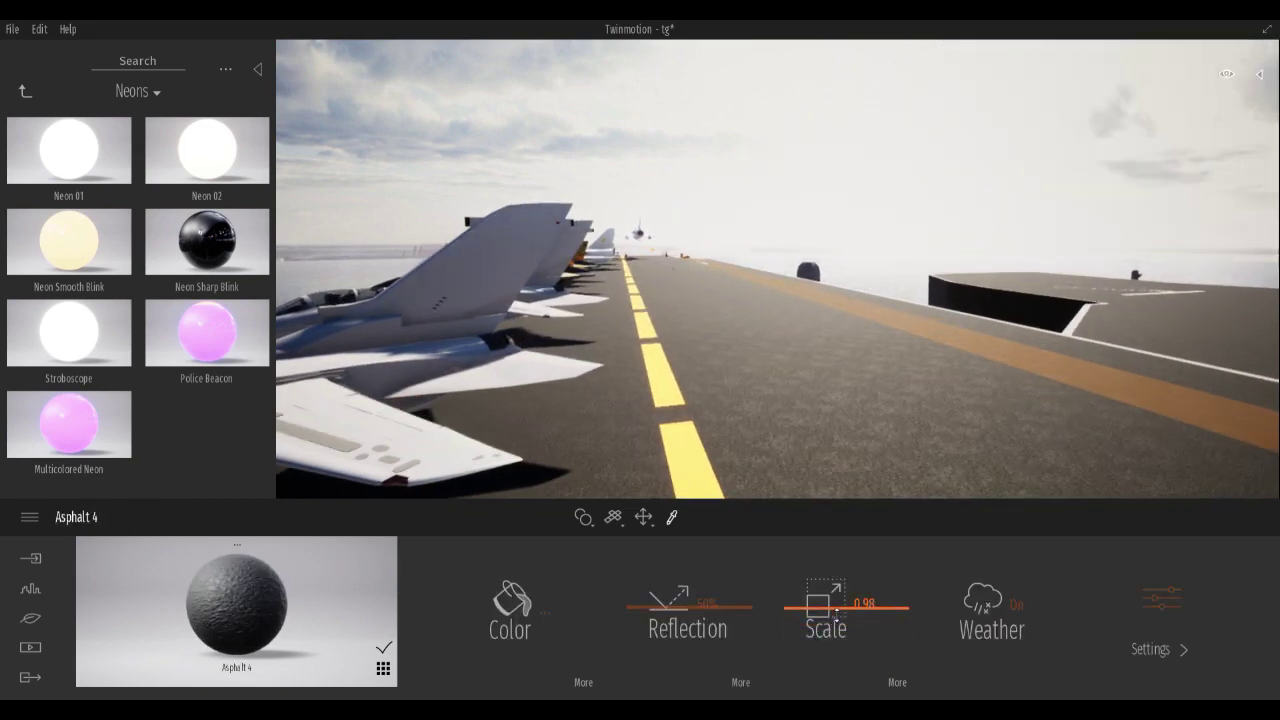
middle_click_drag(856, 427, 859, 399)
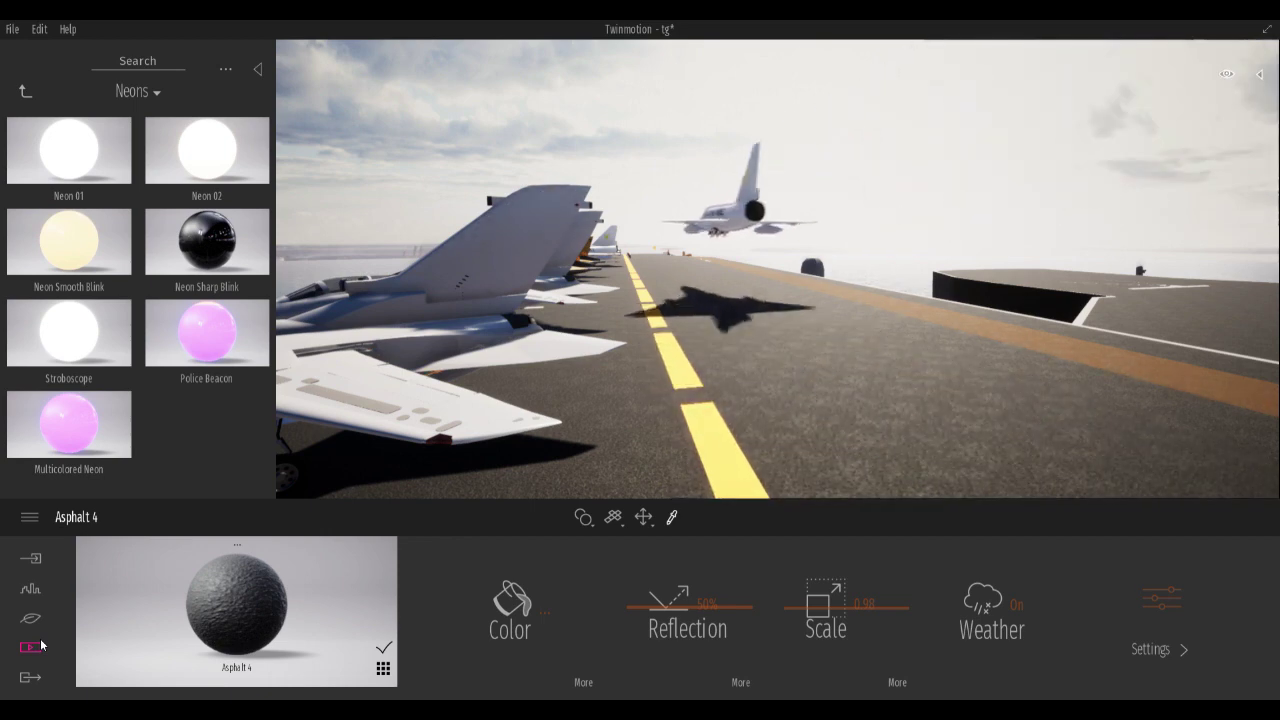
- Go to the existing video clips and open the settings of Clip 01
left_click(41, 643)
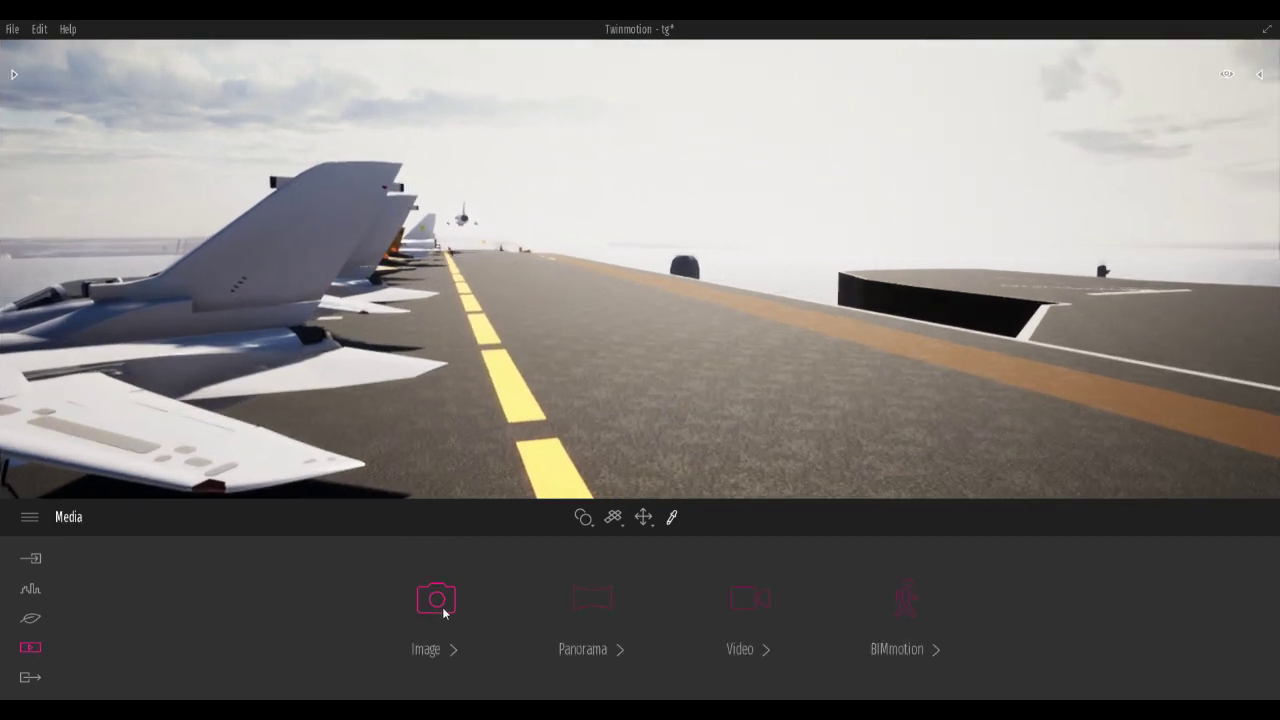
left_click(443, 610)
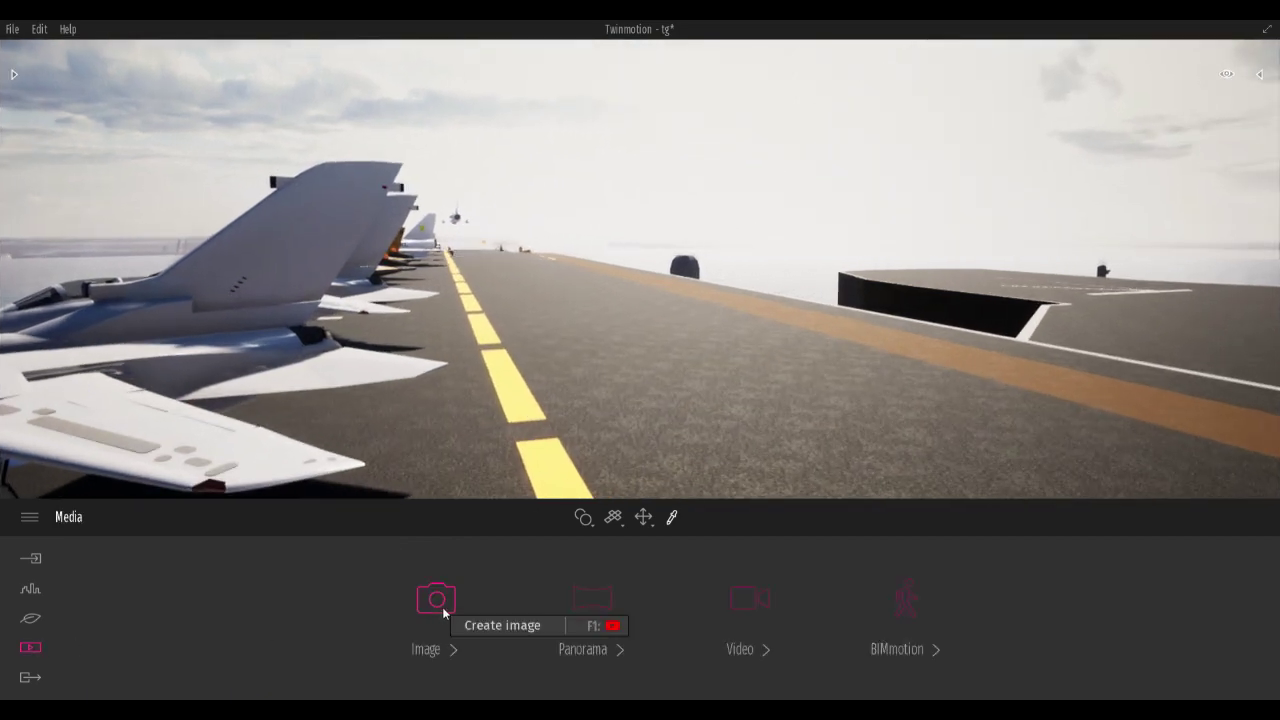
left_click(30, 650)
left_click(759, 611)
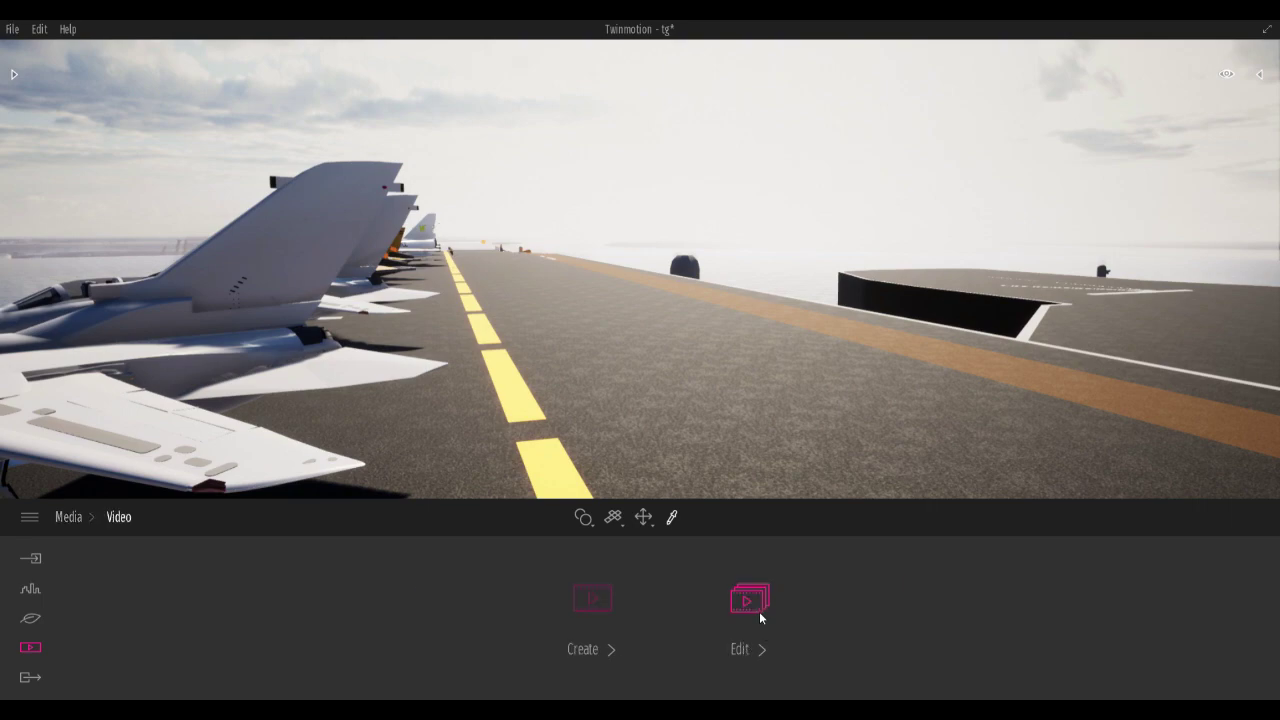
left_click(606, 592)
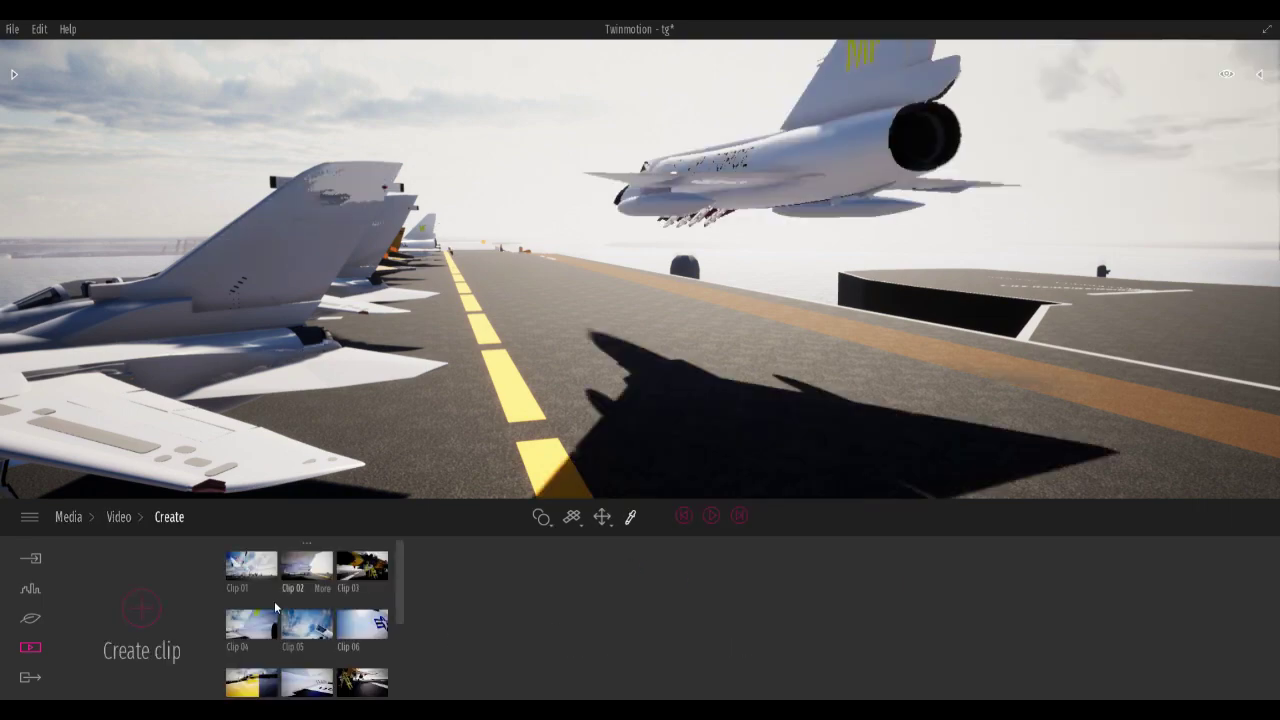
left_click(267, 590)
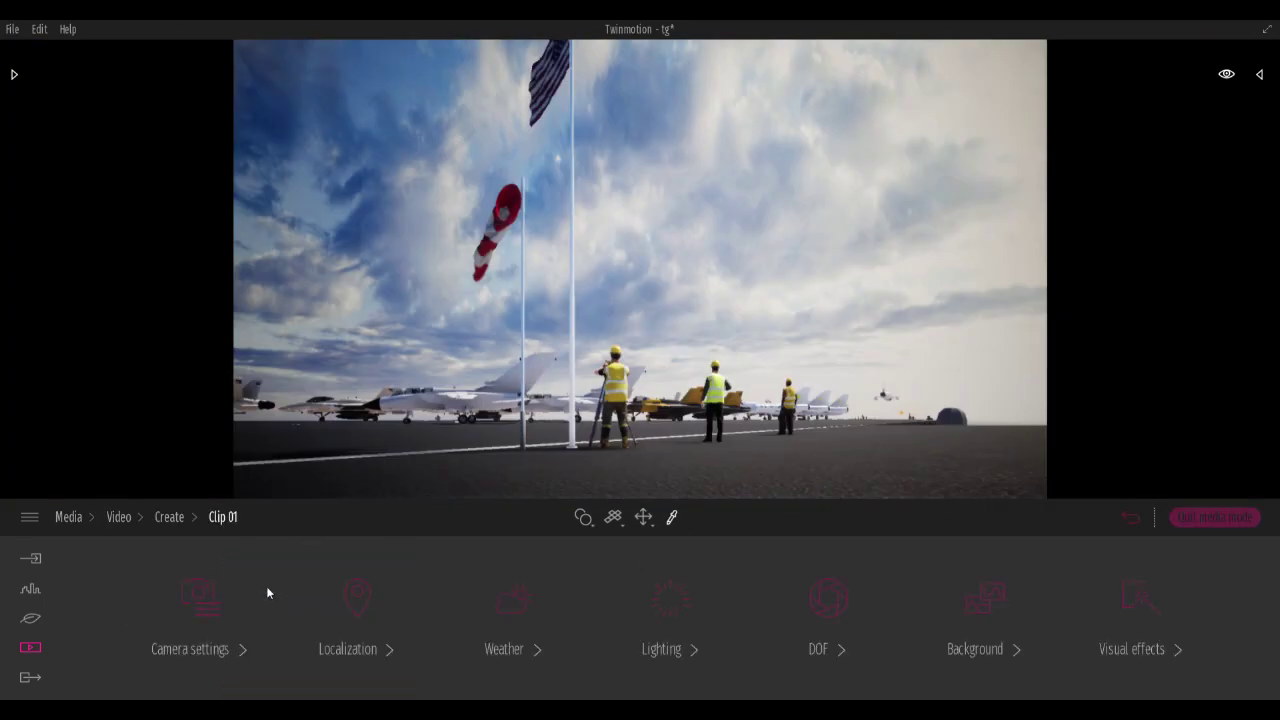
- Review Clip 01's camera settings, weather and weather effects, and return to its settings overview
left_click(214, 616)
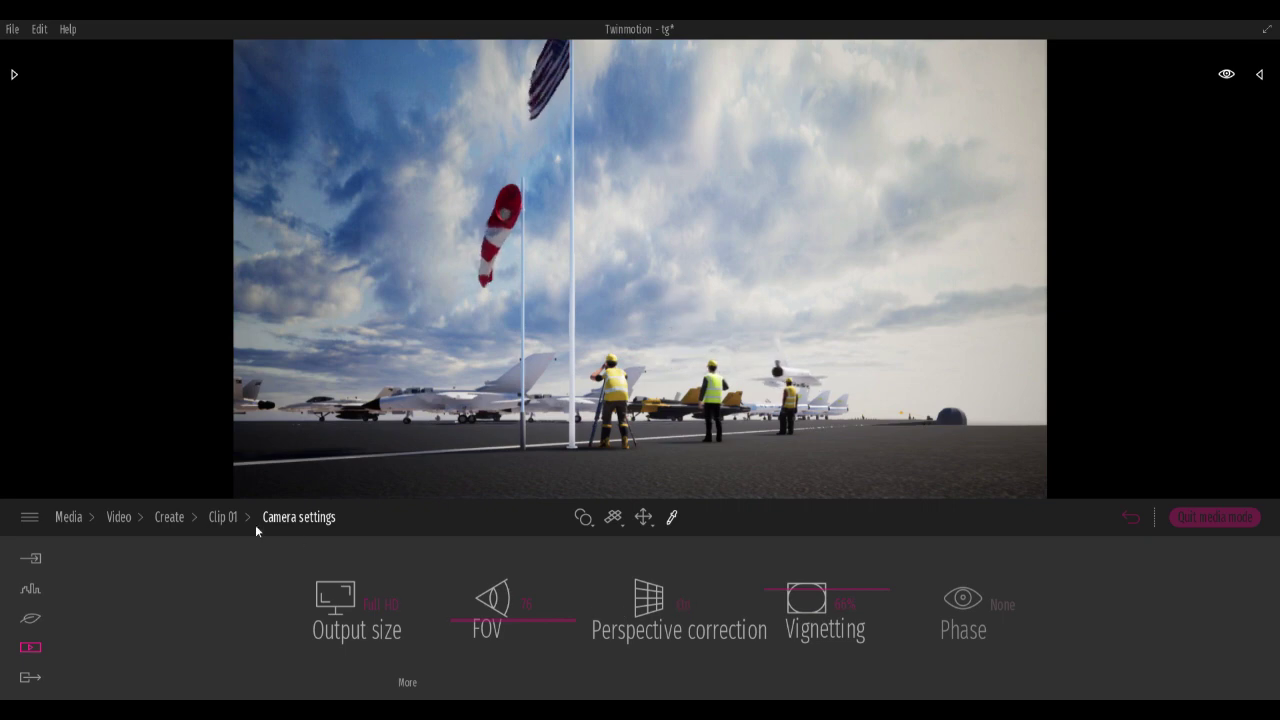
left_click(222, 517)
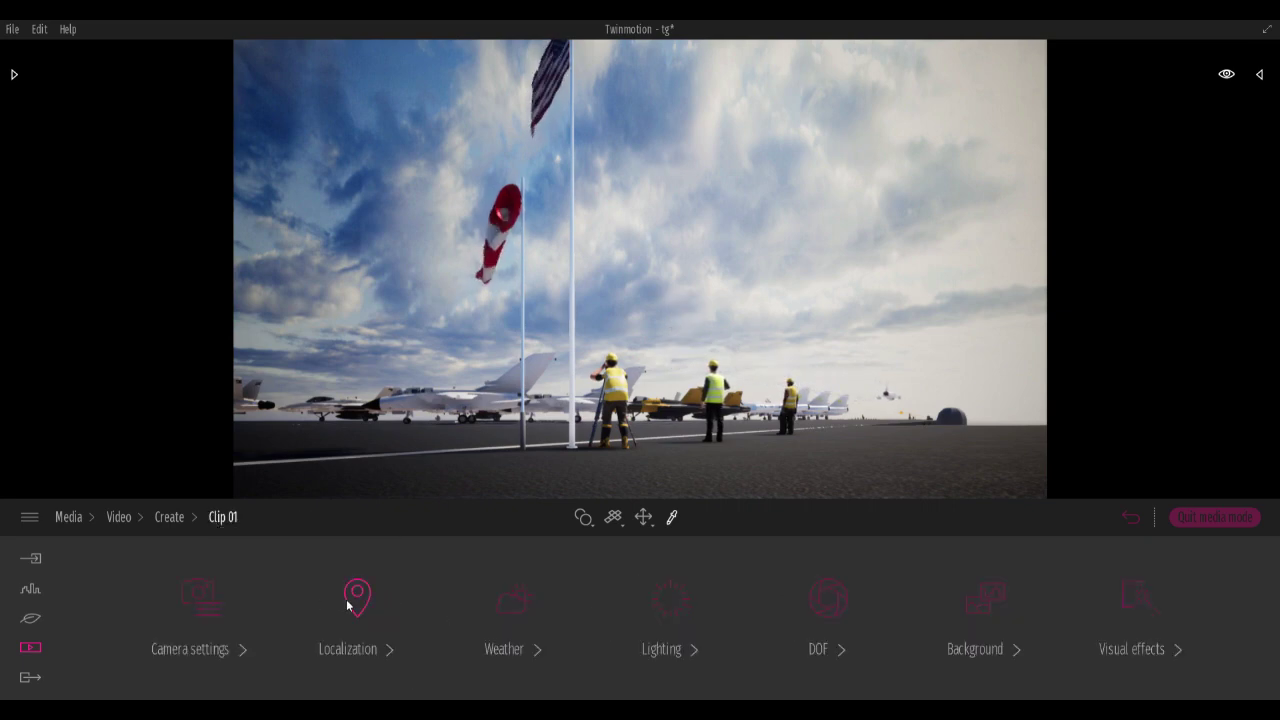
left_click(514, 603)
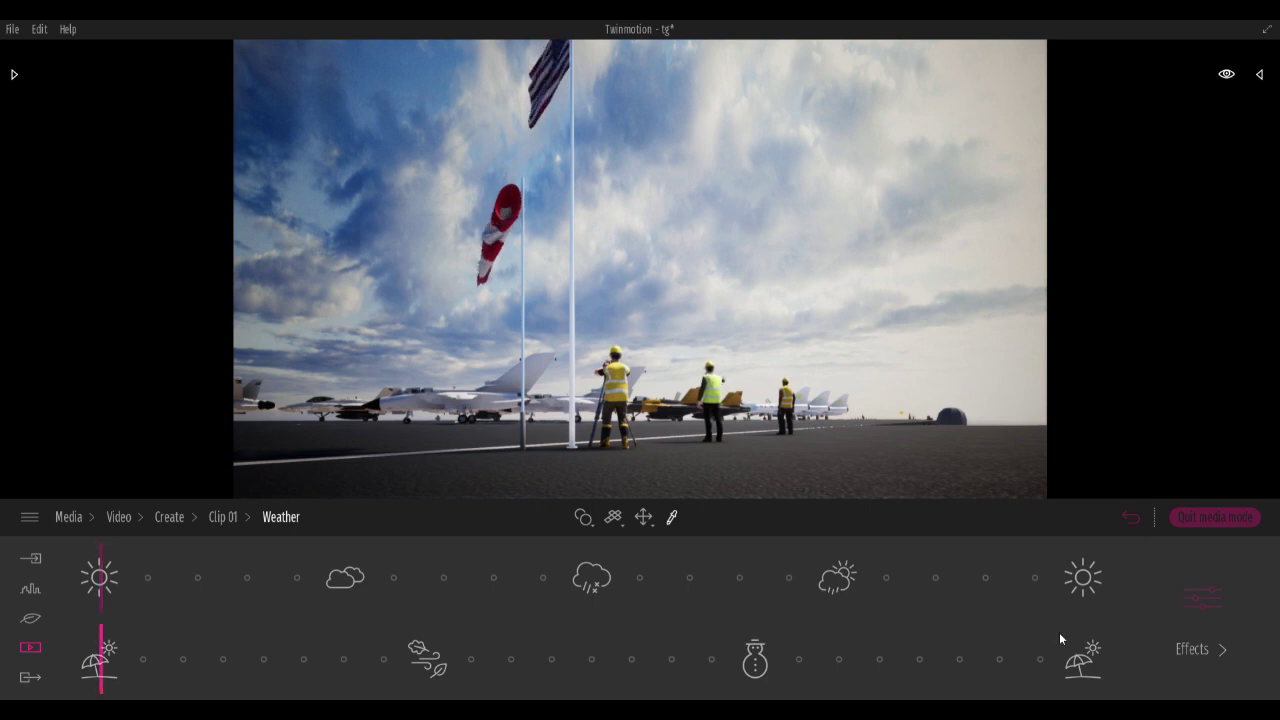
left_click(1202, 598)
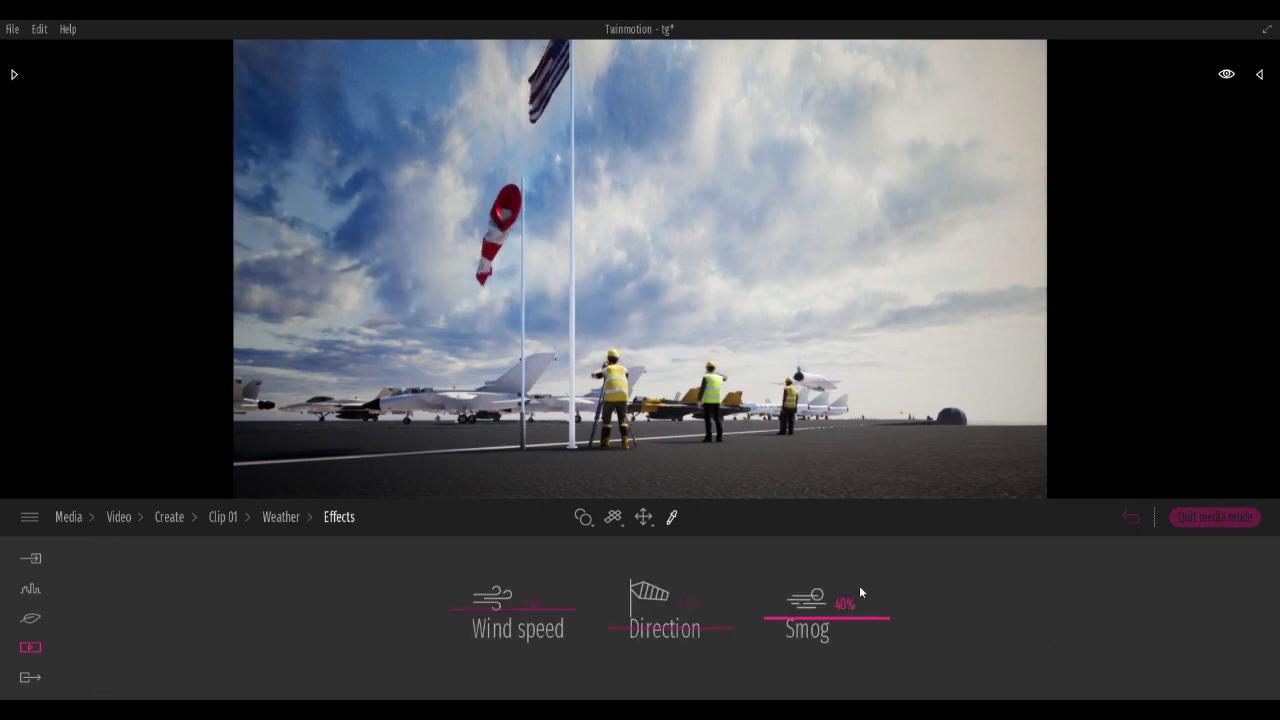
left_click(280, 517)
left_click(223, 517)
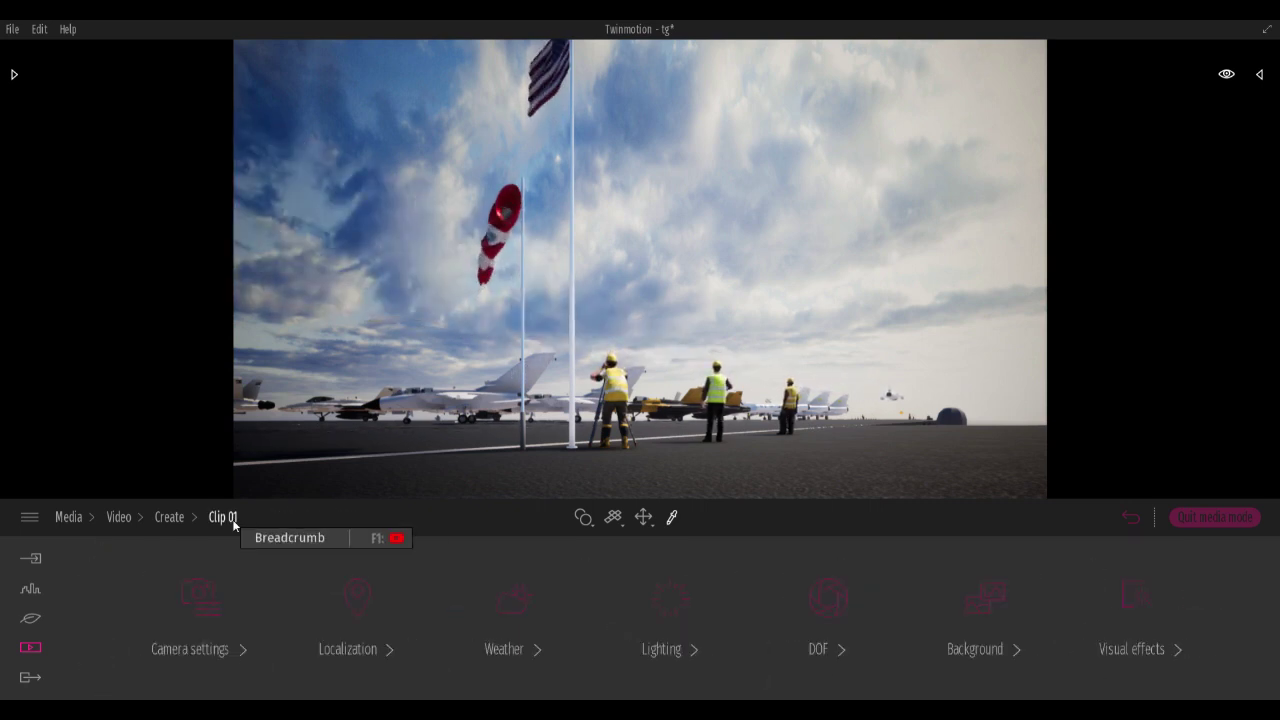
- Review Clip 01's lighting settings, including the GI distance and shadow bias, and return to its settings overview
left_click(703, 597)
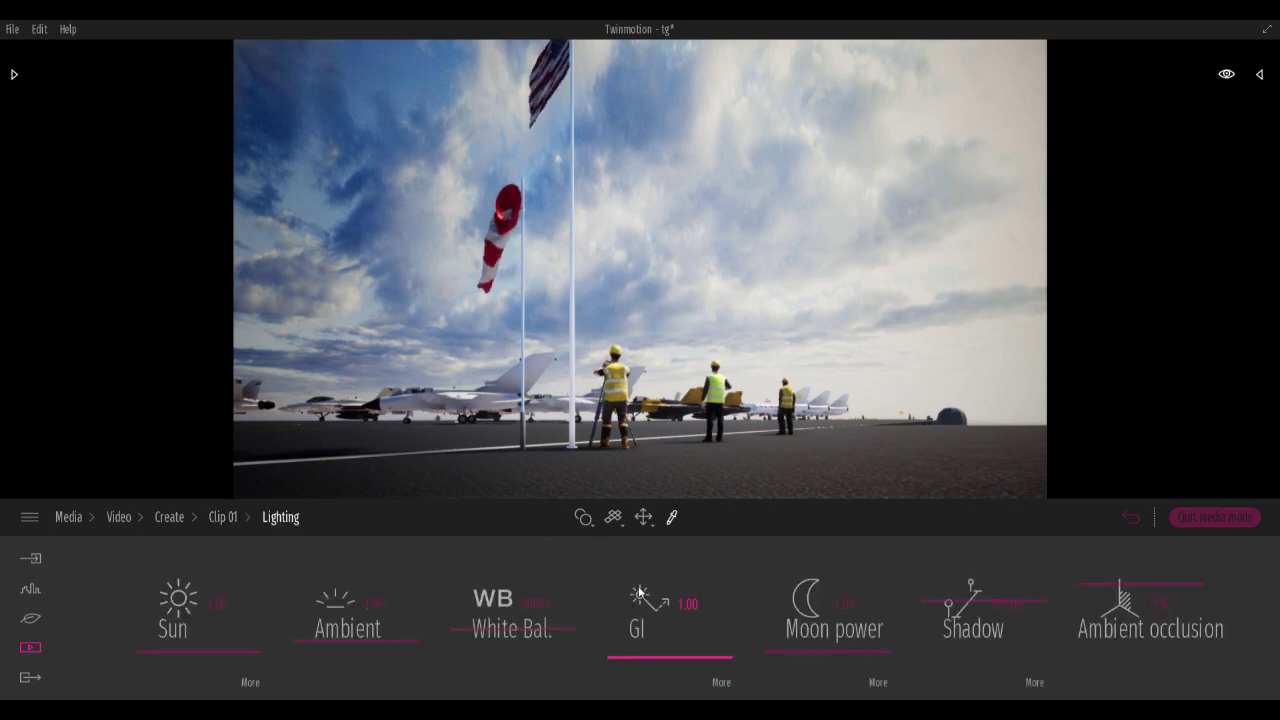
left_click(721, 682)
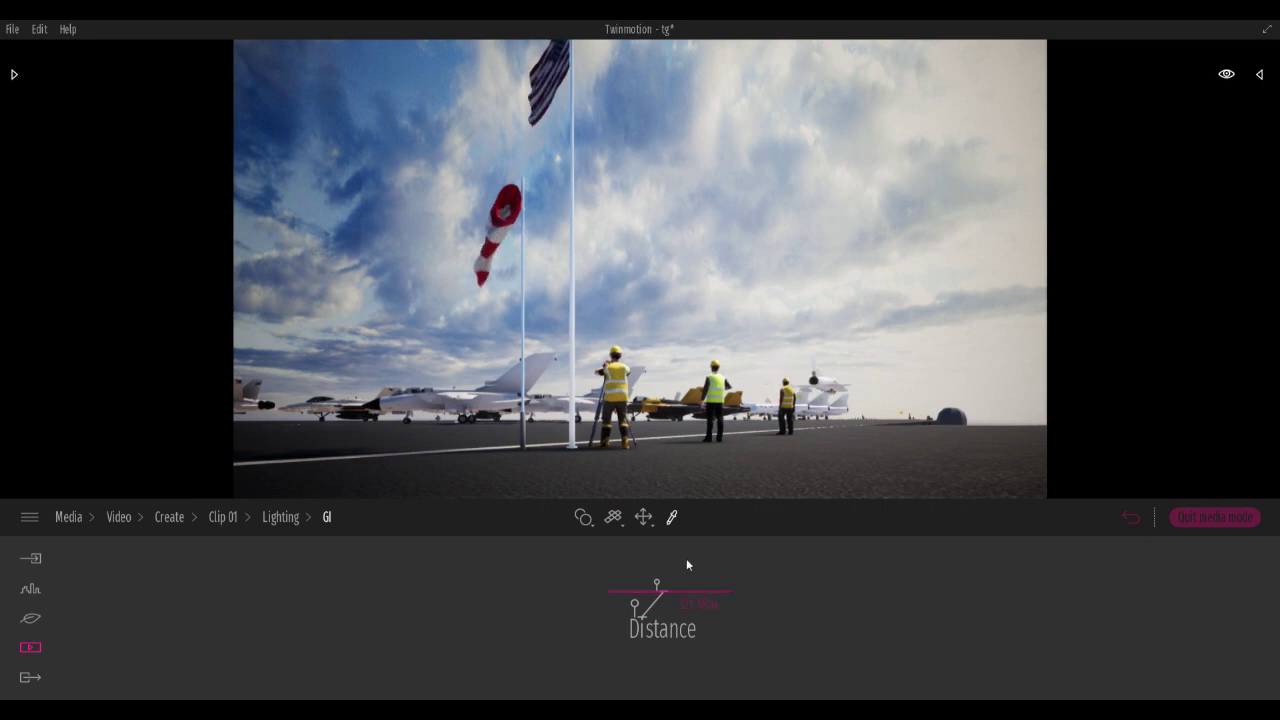
left_click(287, 518)
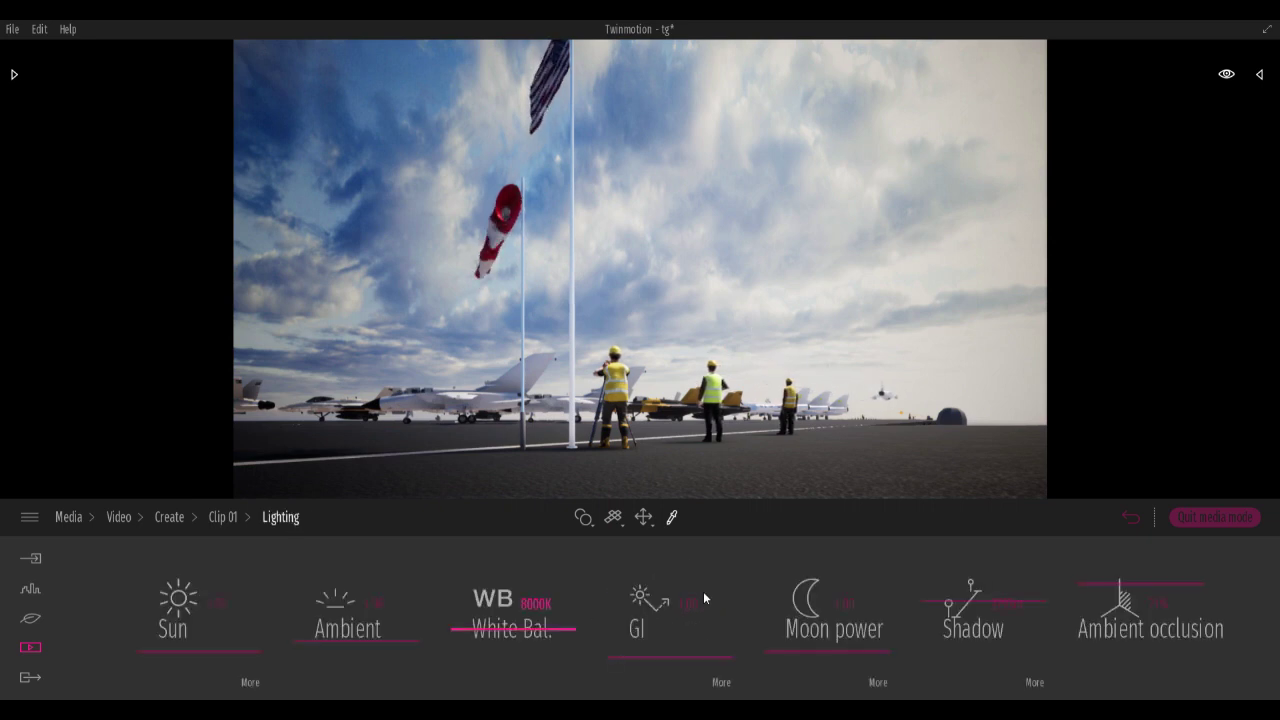
left_click(1035, 684)
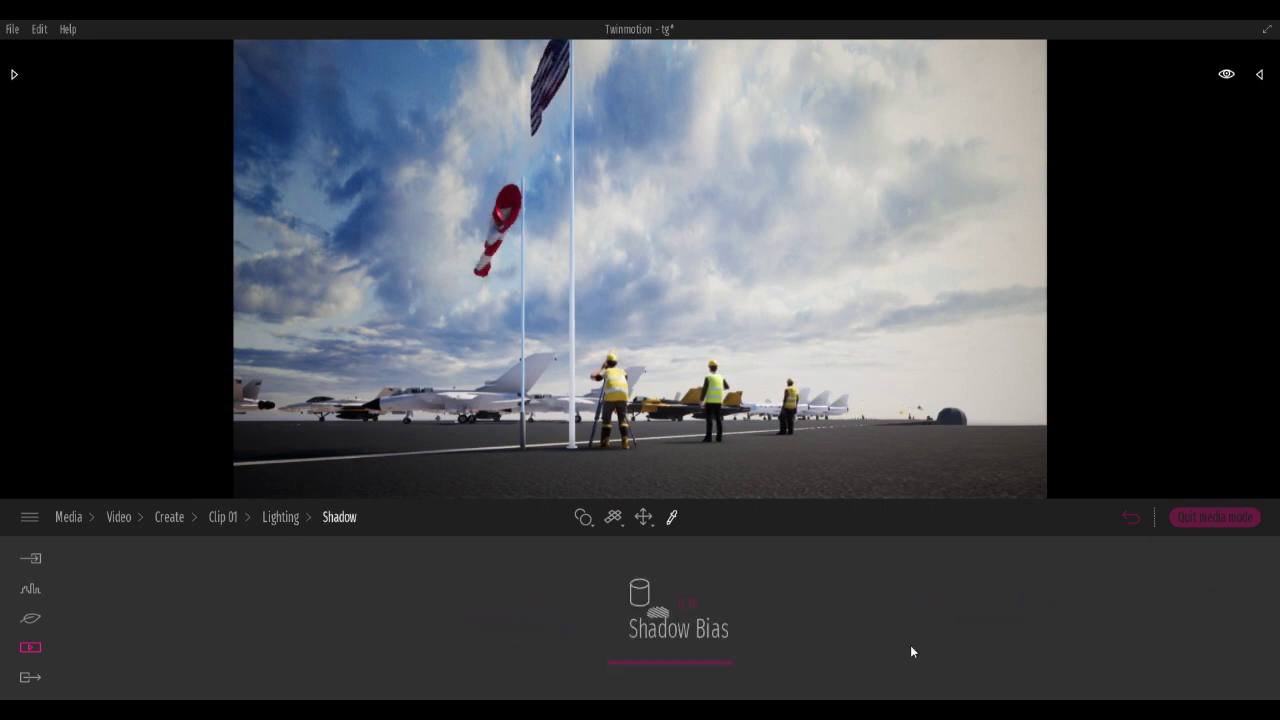
left_click(283, 518)
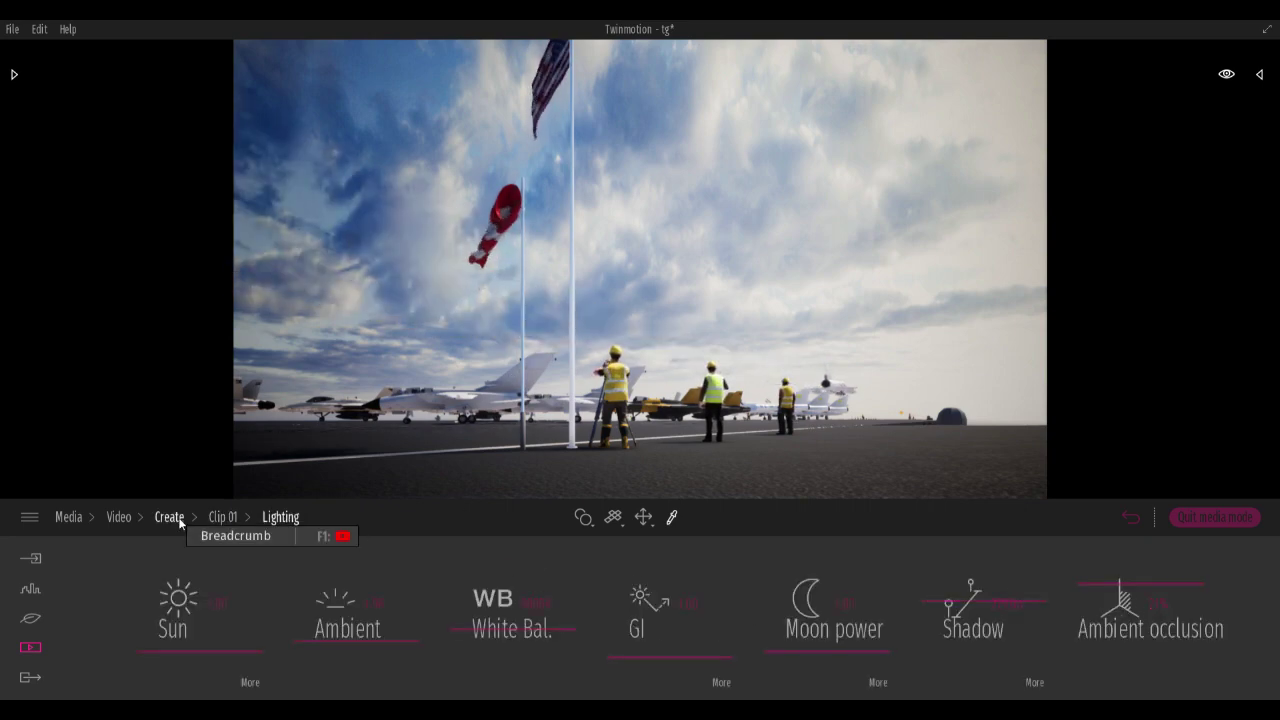
left_click(224, 517)
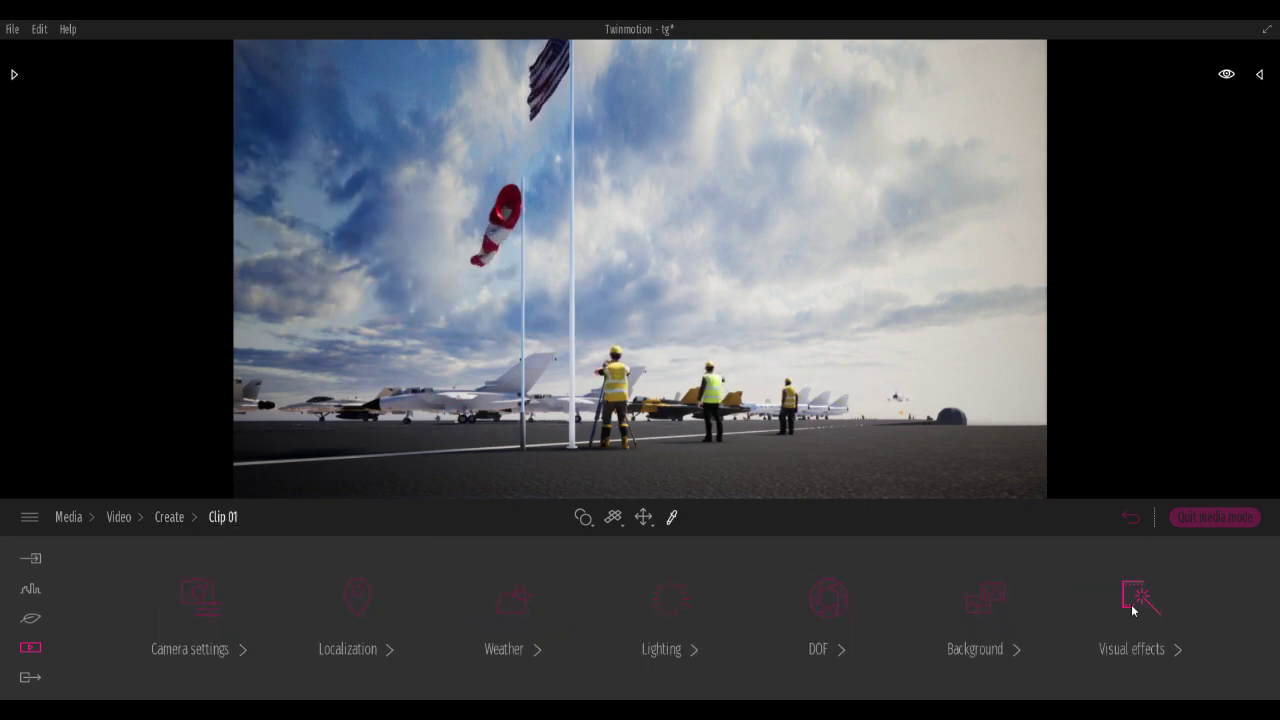
- Review Clip 01's visual effects, checking the filter type and color gradient options, and return to the clip list
left_click(1134, 606)
left_click(687, 603)
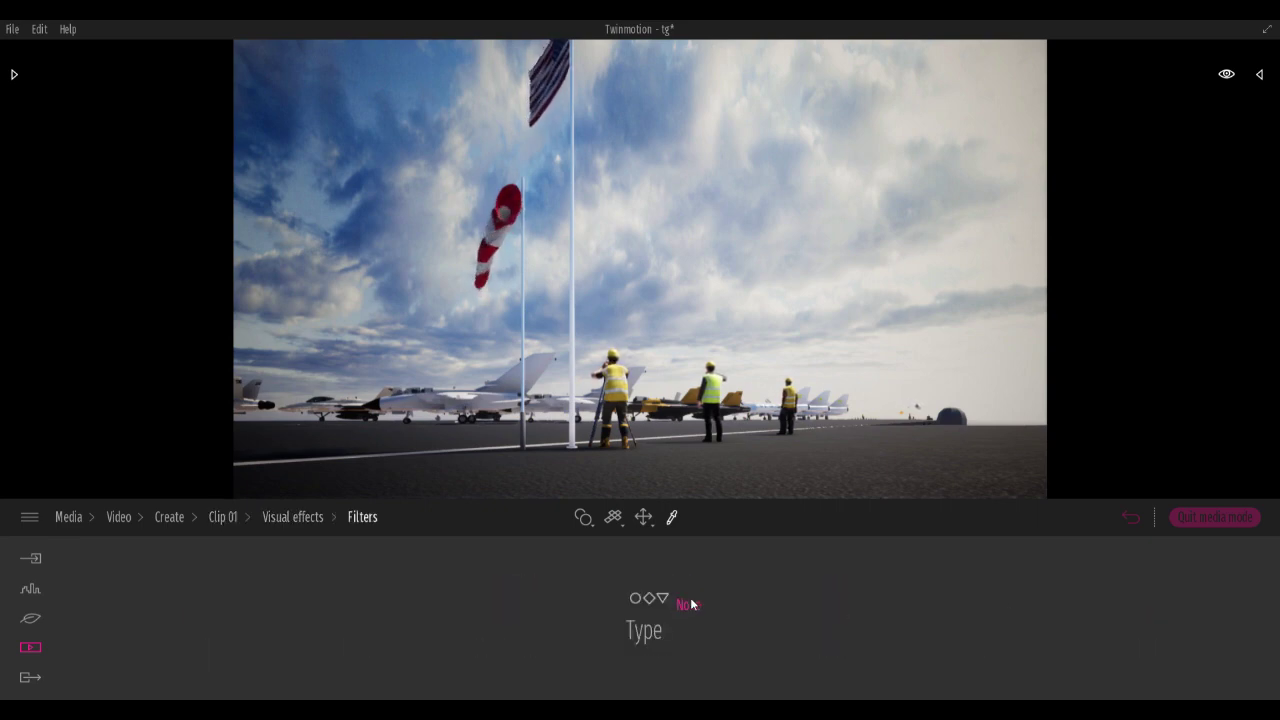
left_click(305, 514)
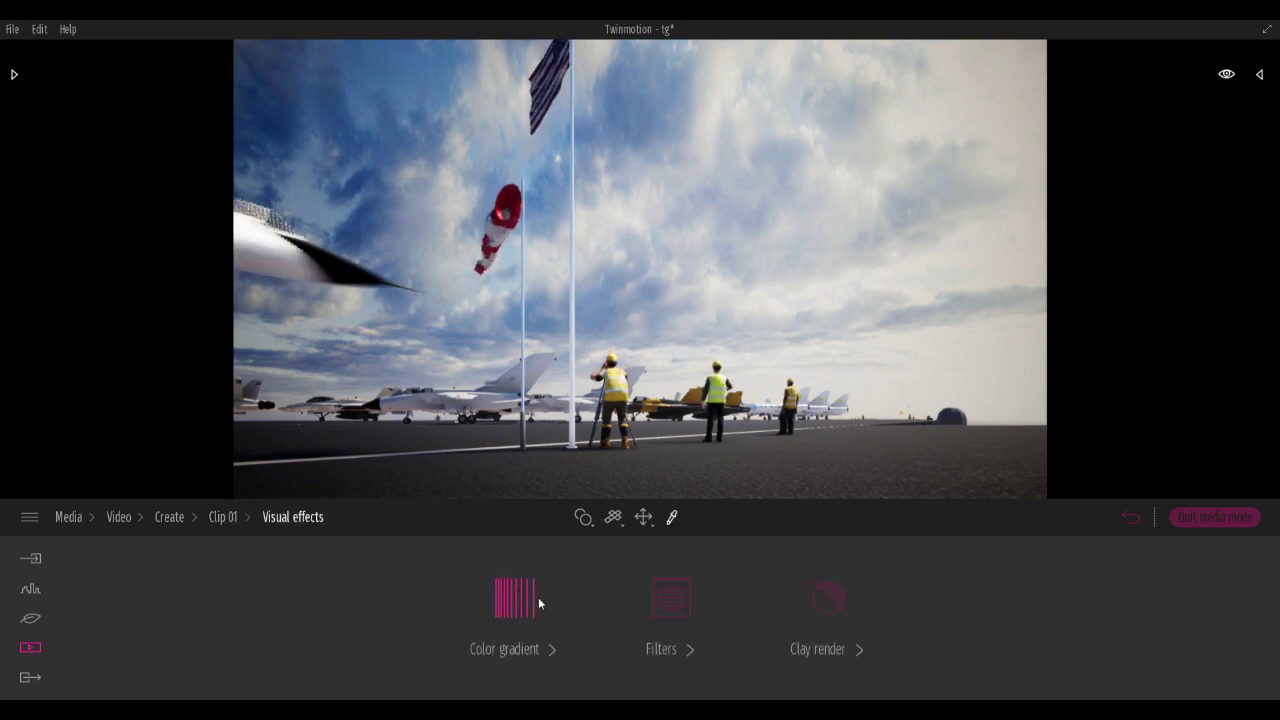
left_click(506, 598)
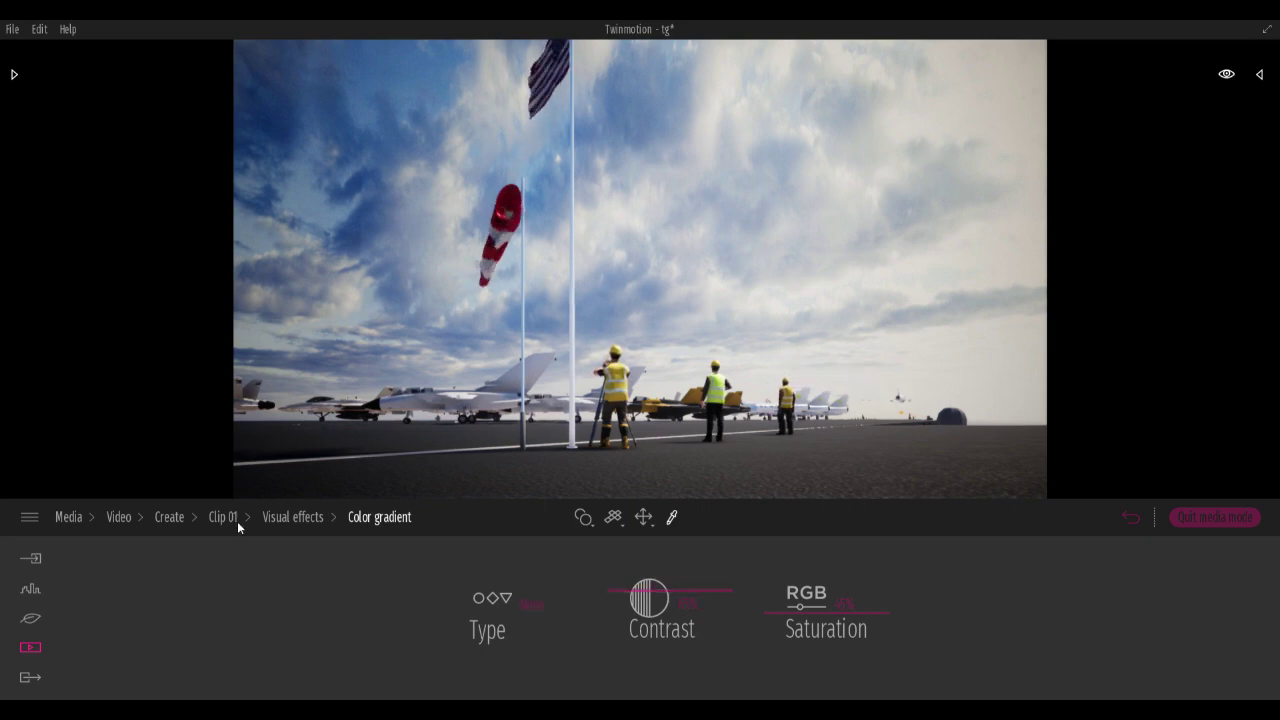
left_click(169, 517)
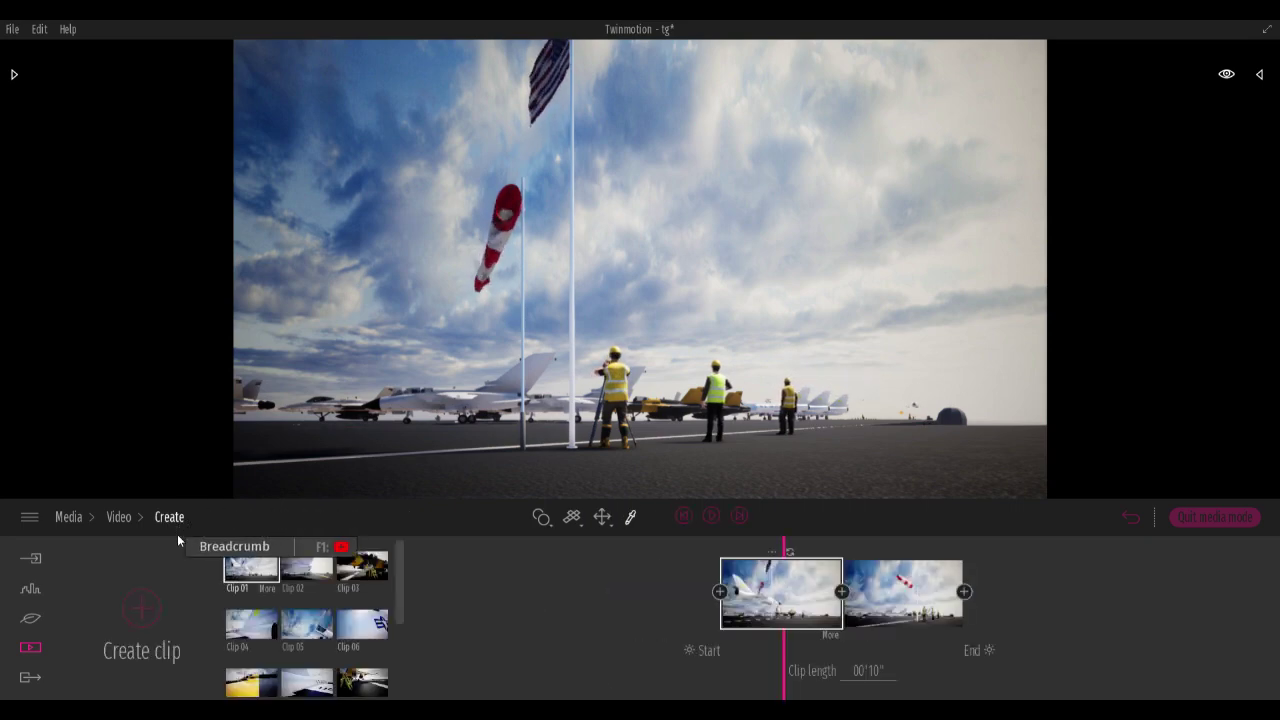
- Preview Clip 05, check its camera settings, and go back to look over the clip list
left_click(308, 624)
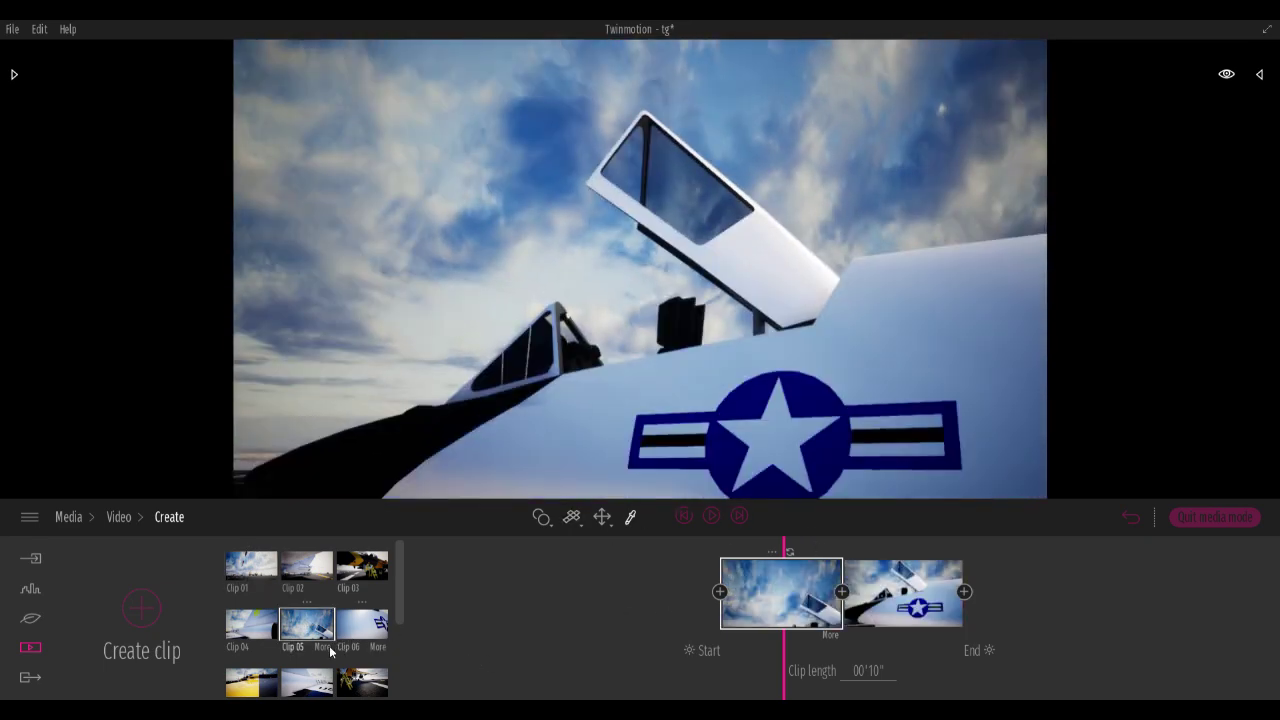
left_click(326, 648)
left_click(214, 605)
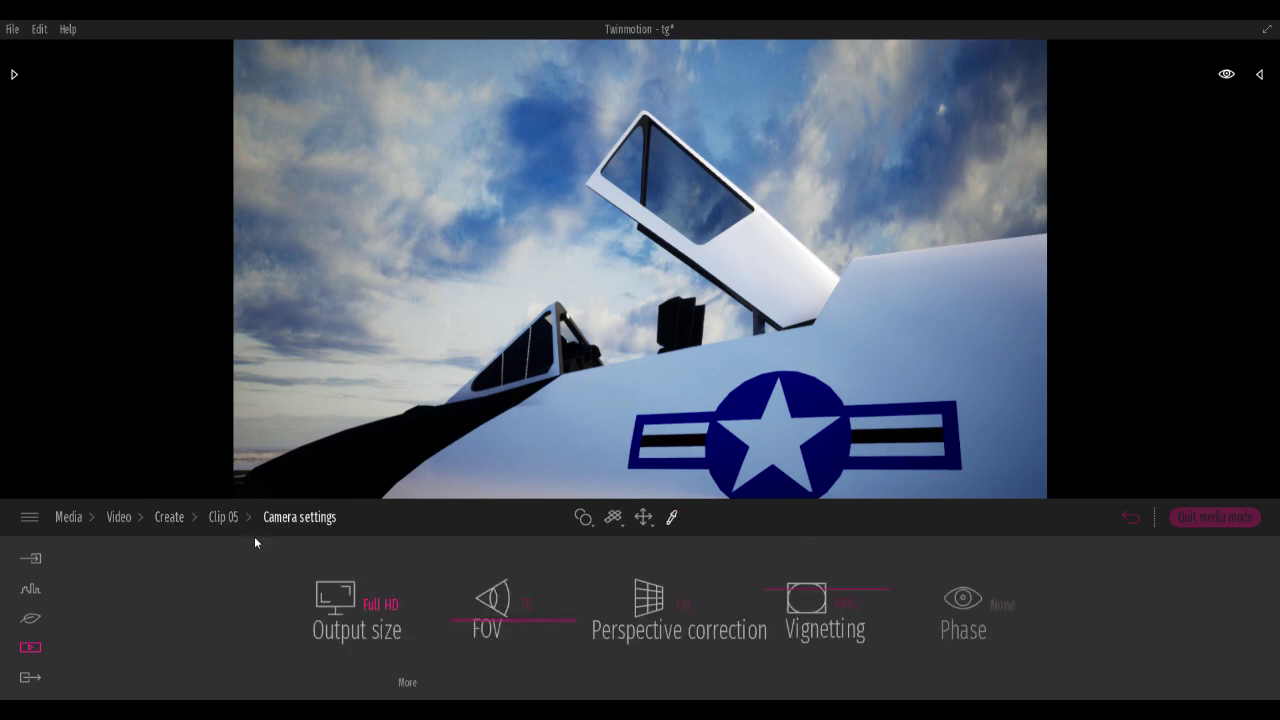
left_click(167, 519)
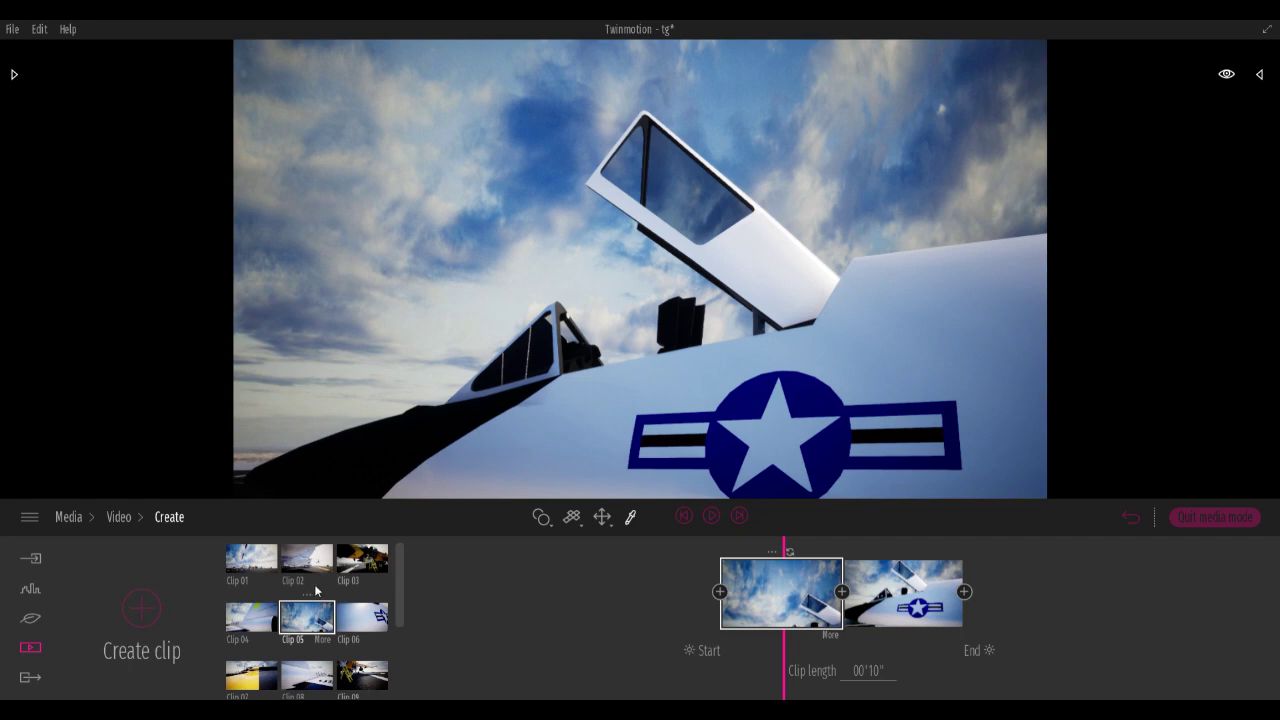
scroll(315, 591, "down", 1)
scroll(318, 610, "up", 2)
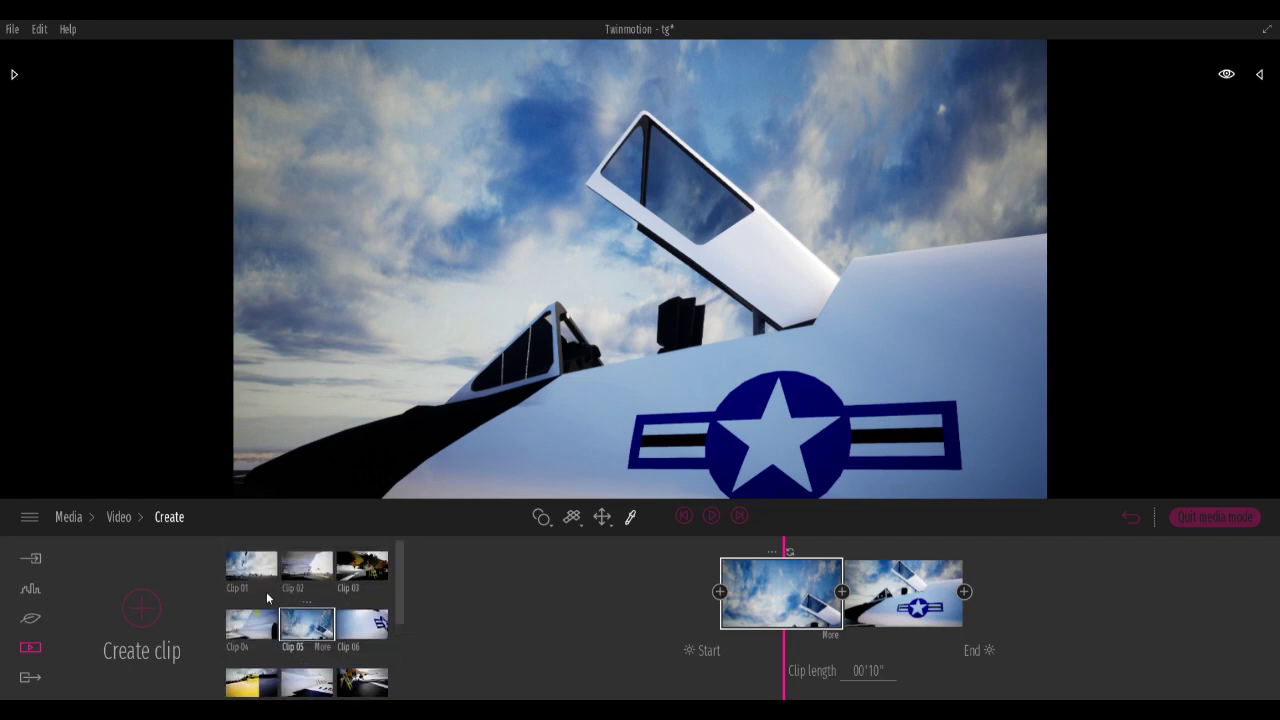
- Choose Clip 01 as the video to export and start the export
left_click(31, 677)
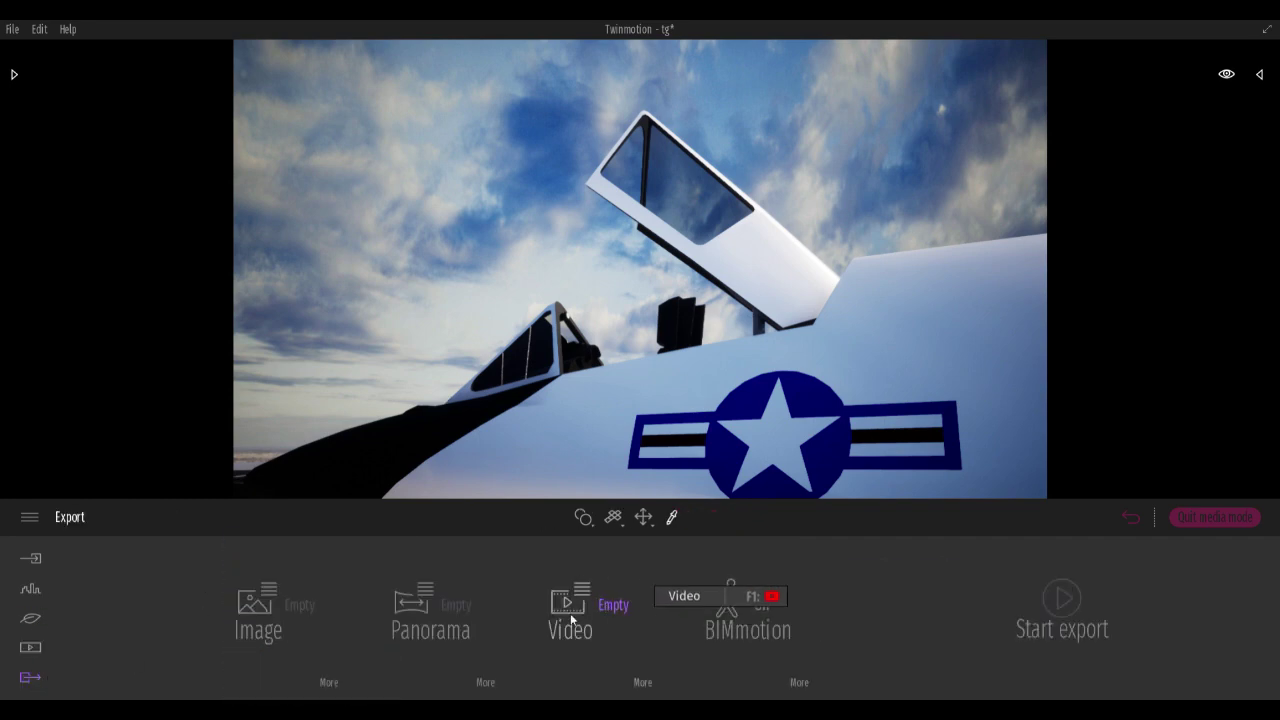
left_click(611, 603)
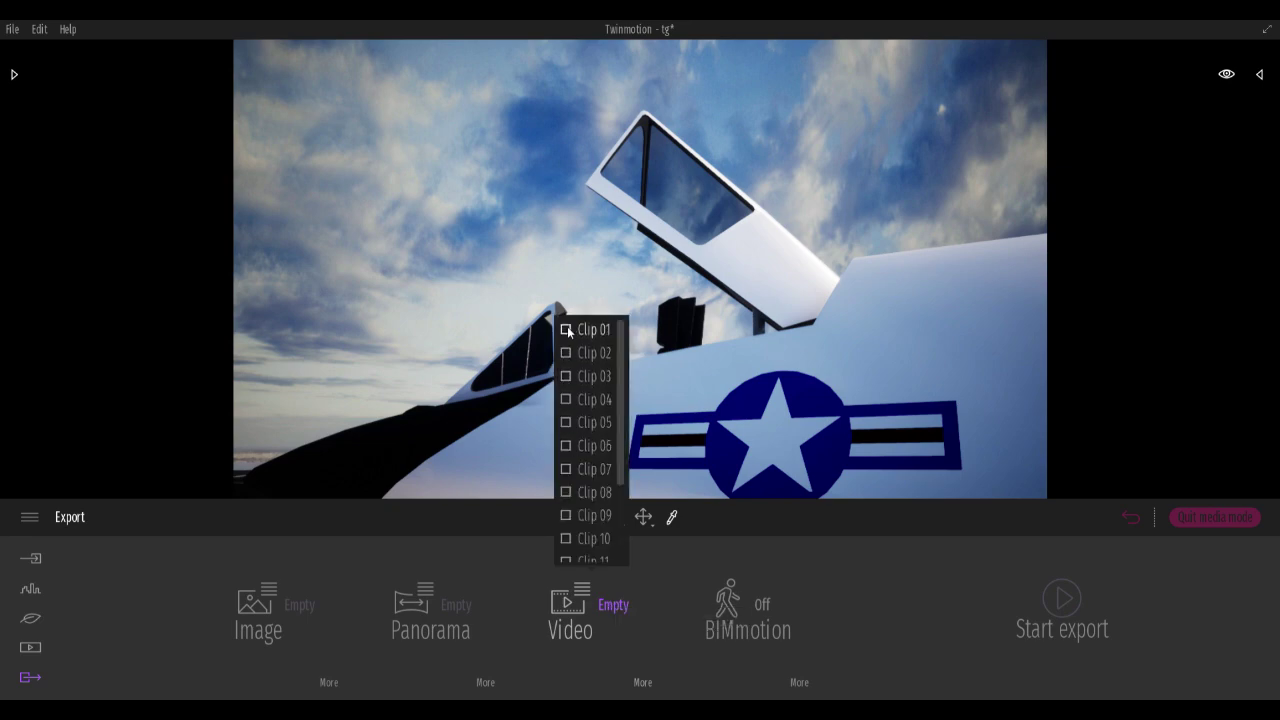
left_click(566, 329)
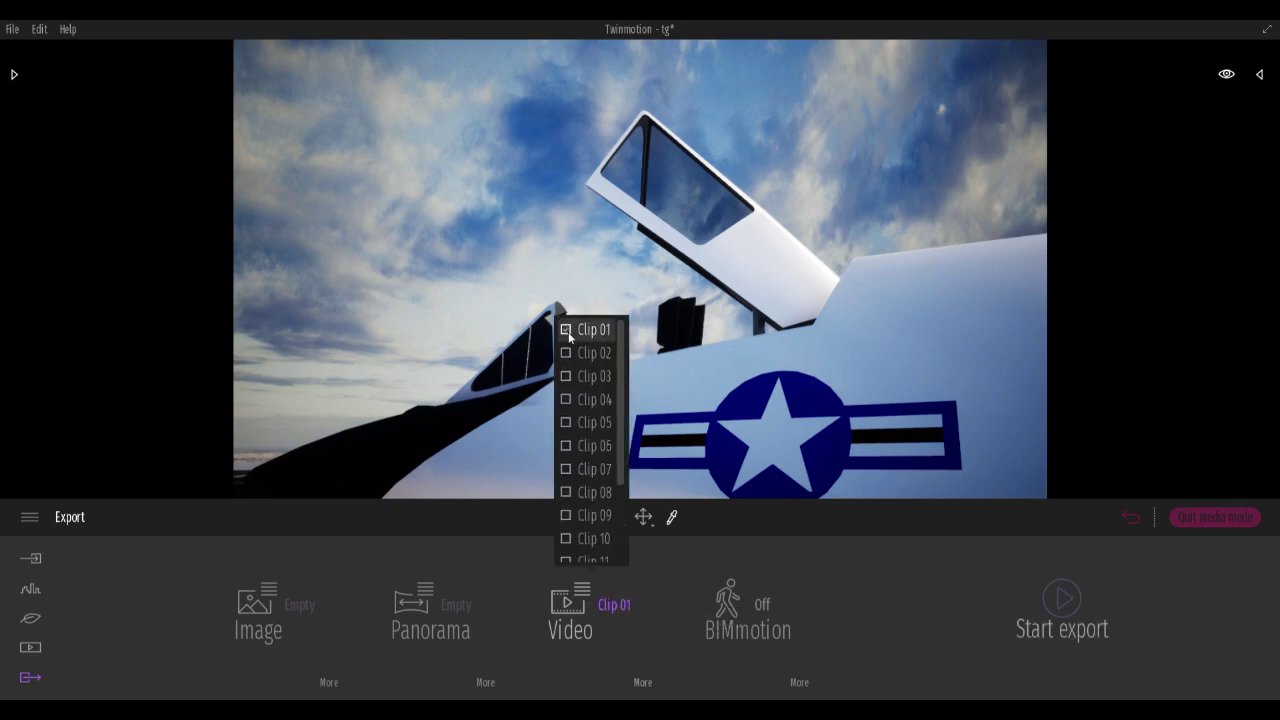
left_click(1087, 597)
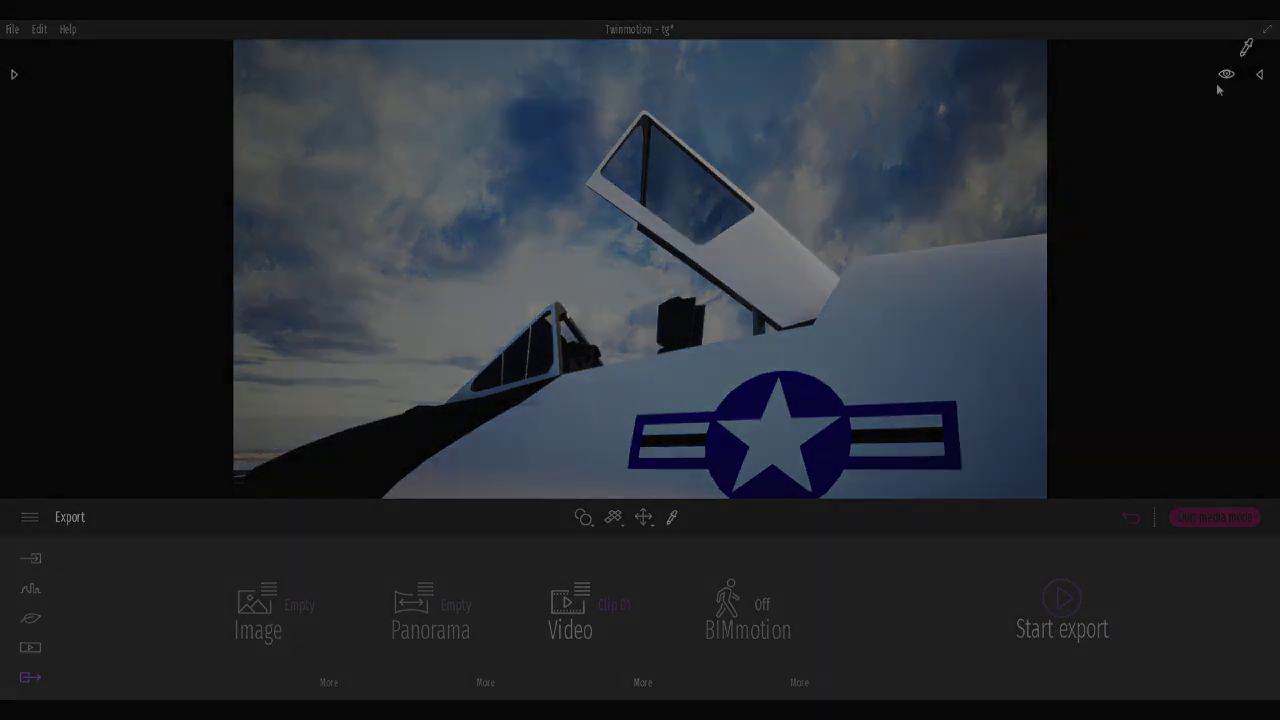